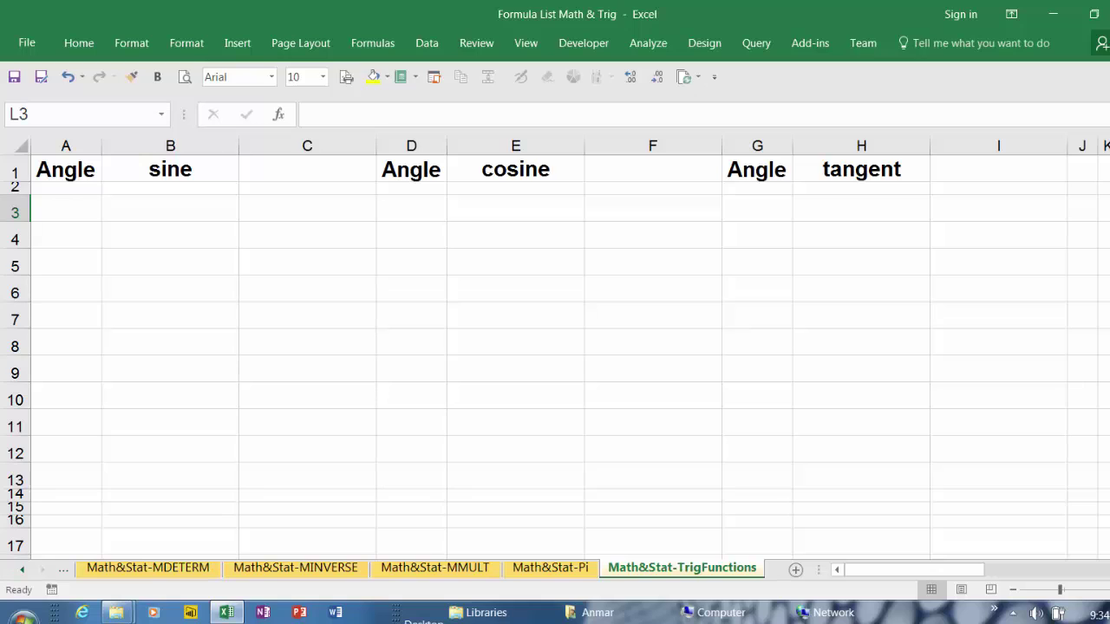
Enter the value 1 in cells L3 and L4.
{"action": "type", "text": "1"}
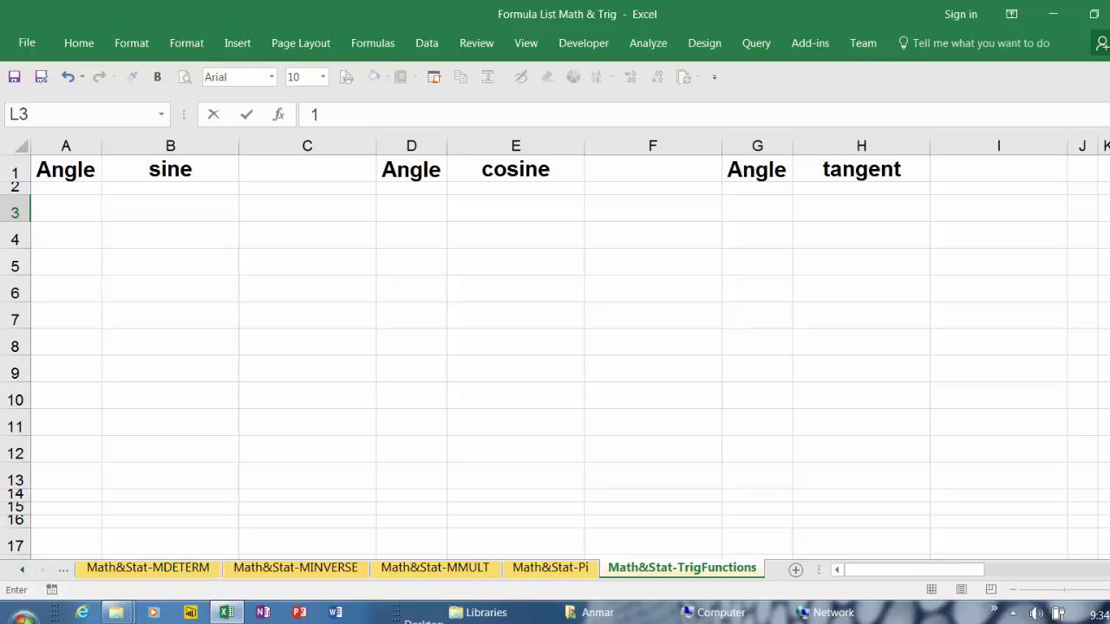
{"action": "key", "text": "Return"}
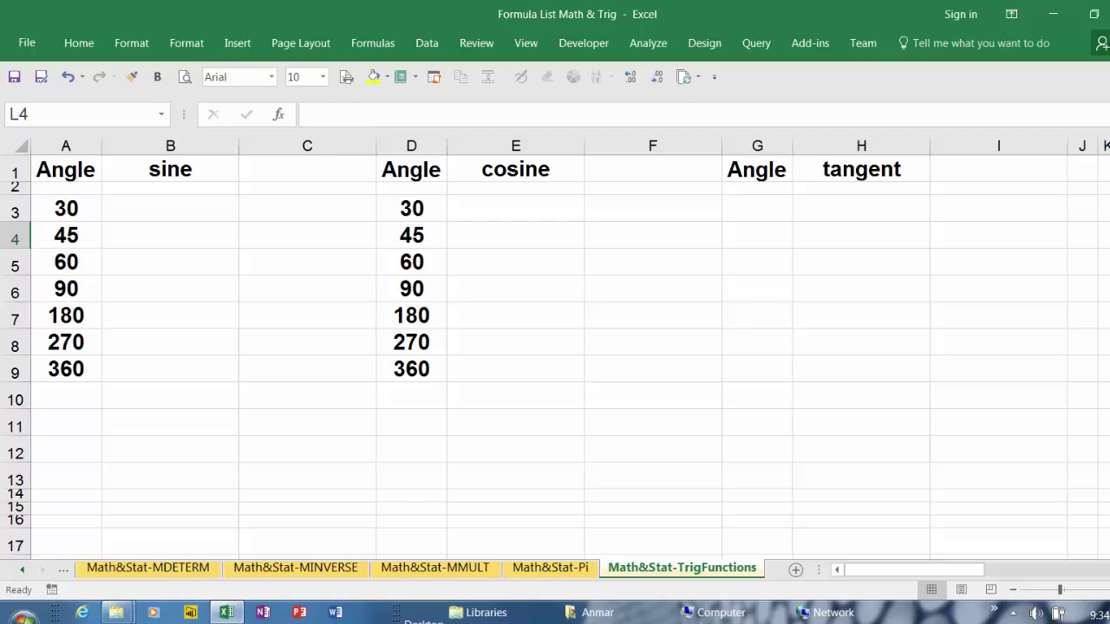
{"action": "type", "text": "1"}
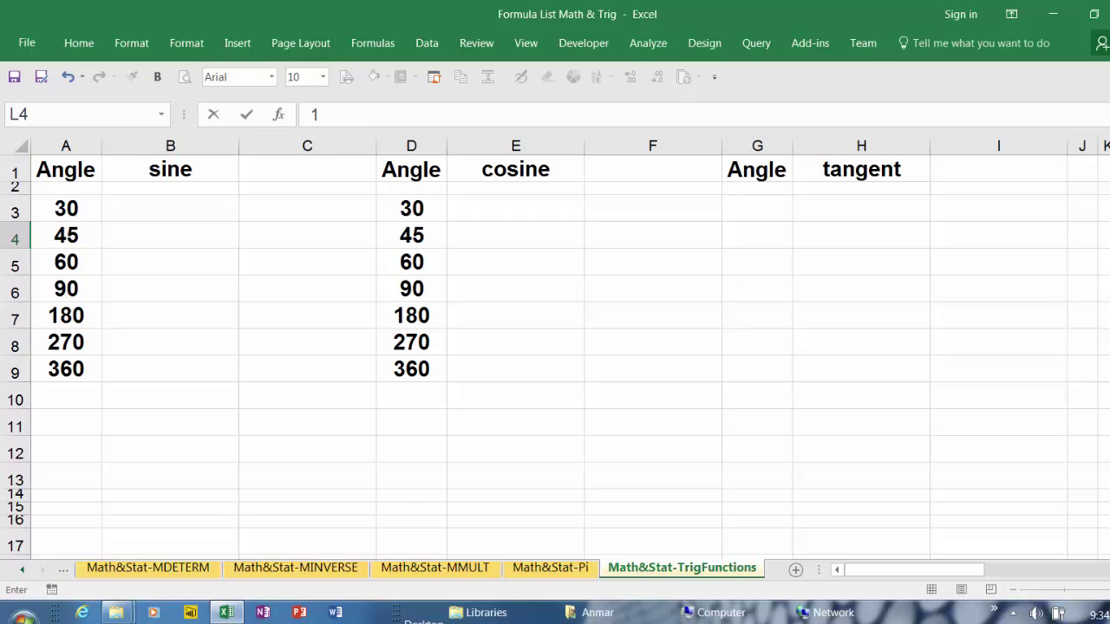
{"action": "key", "text": "Return"}
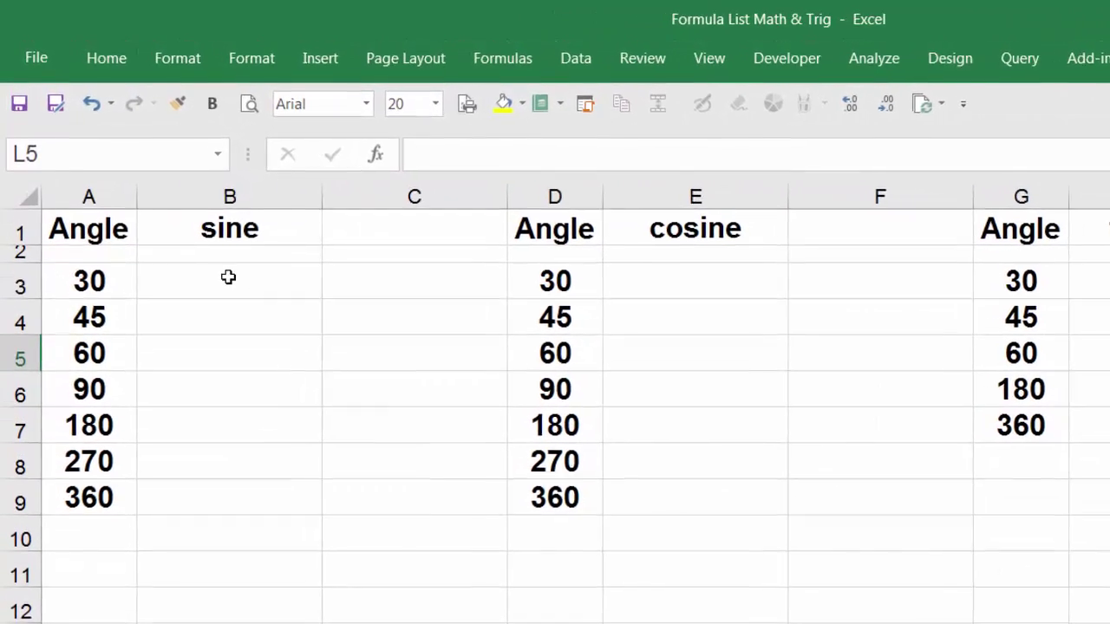
Enter the formula =SIN(RADIANS(A3)) in cell B3 to calculate the sine of the first angle.
{"action": "left_click", "coordinate": [224, 272]}
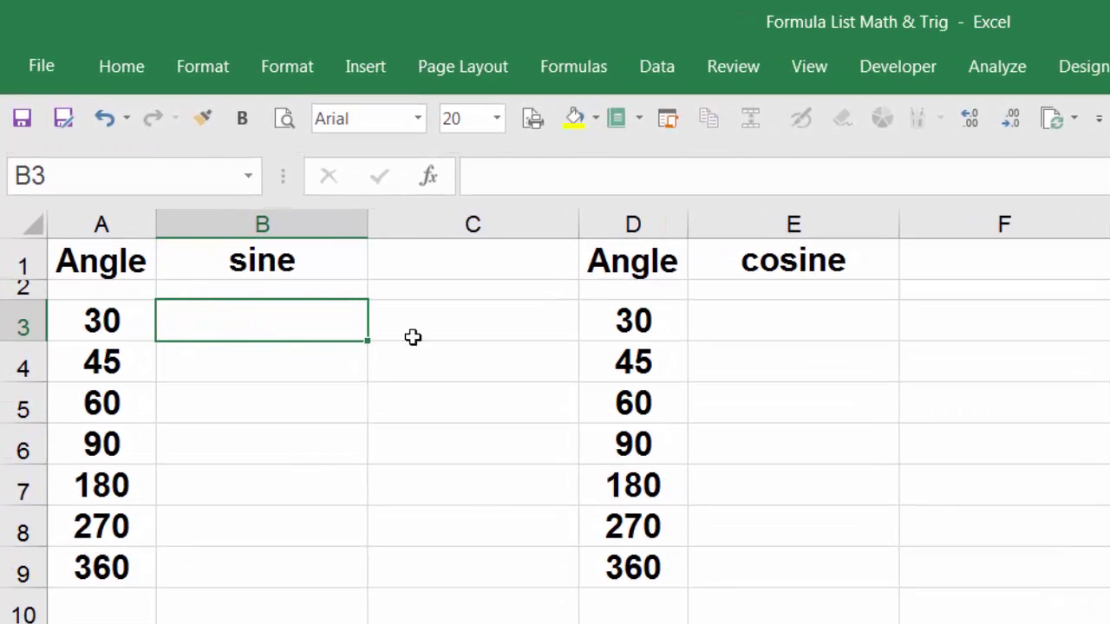
{"action": "type", "text": "="}
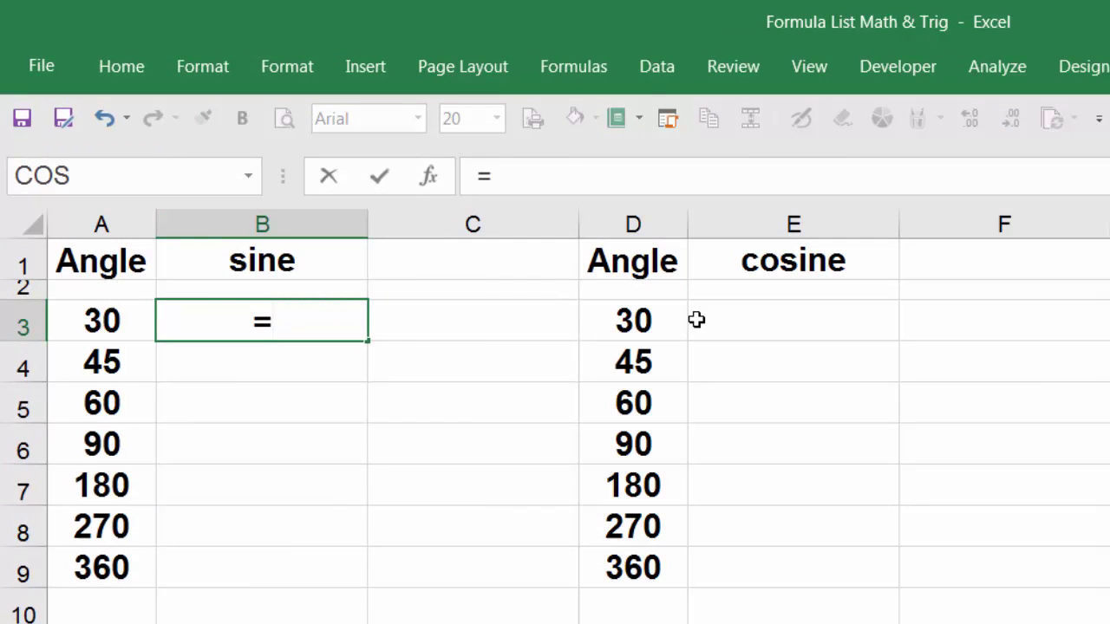
{"action": "type", "text": "sin"}
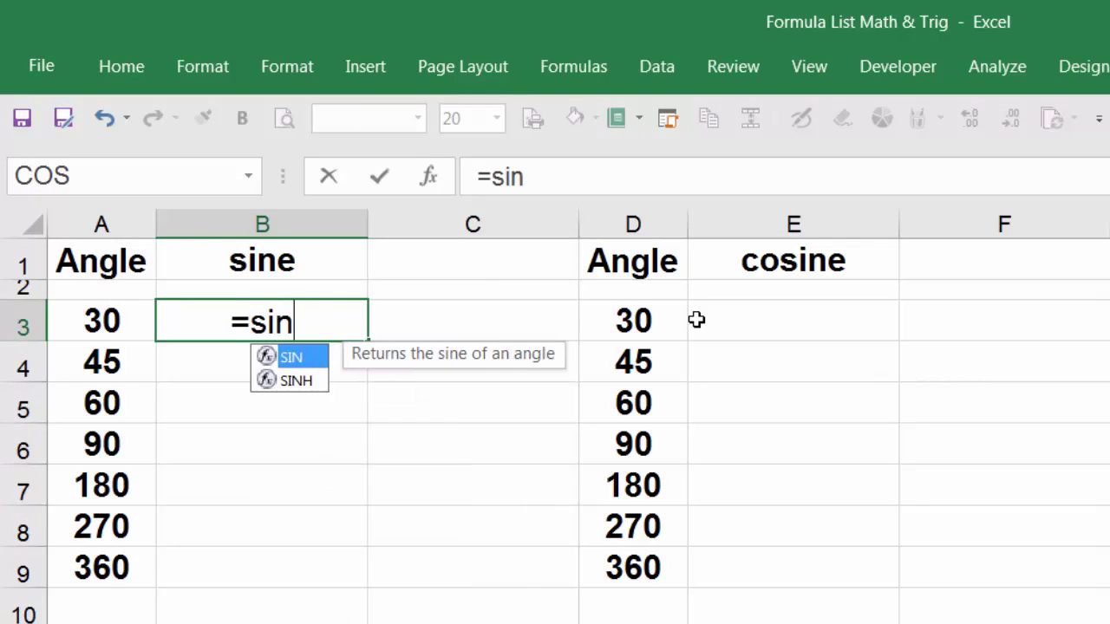
{"action": "key", "text": "Tab"}
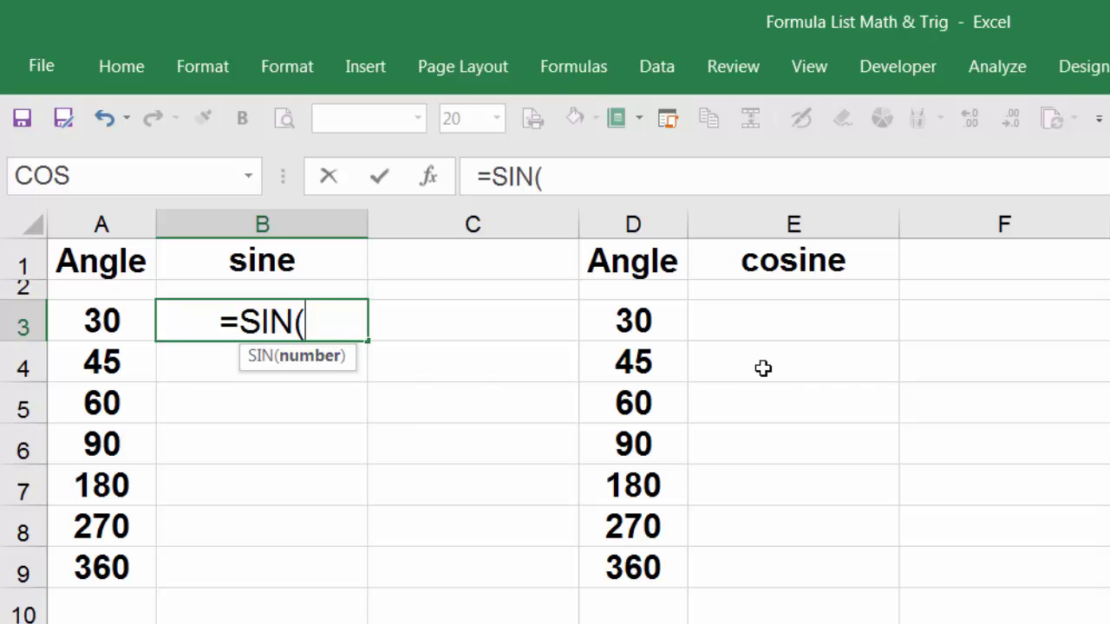
{"action": "type", "text": "rad"}
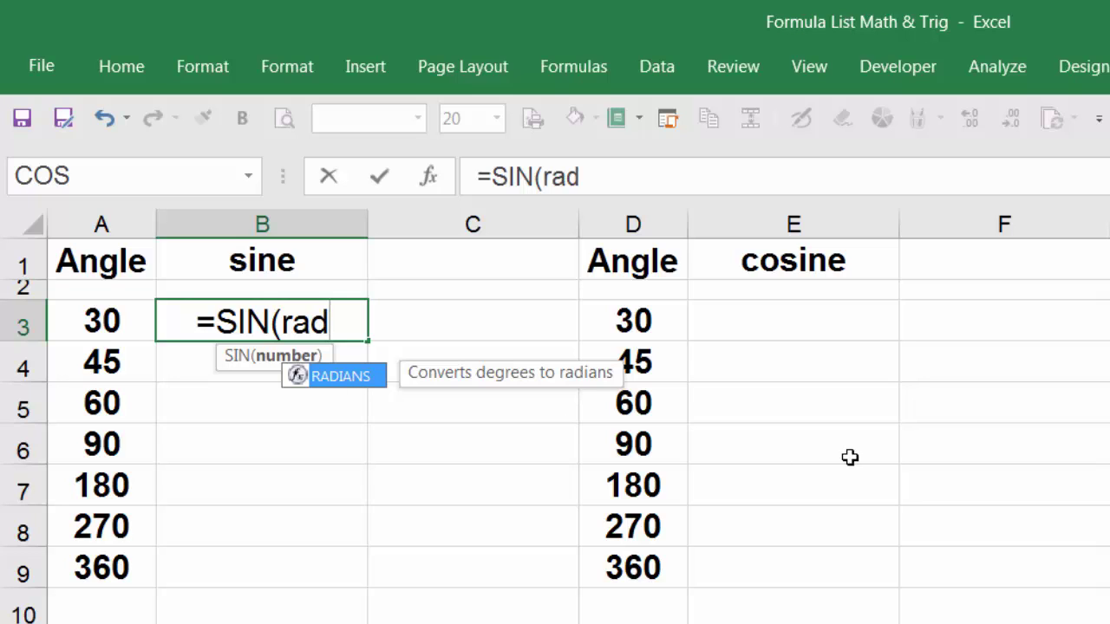
{"action": "key", "text": "Tab"}
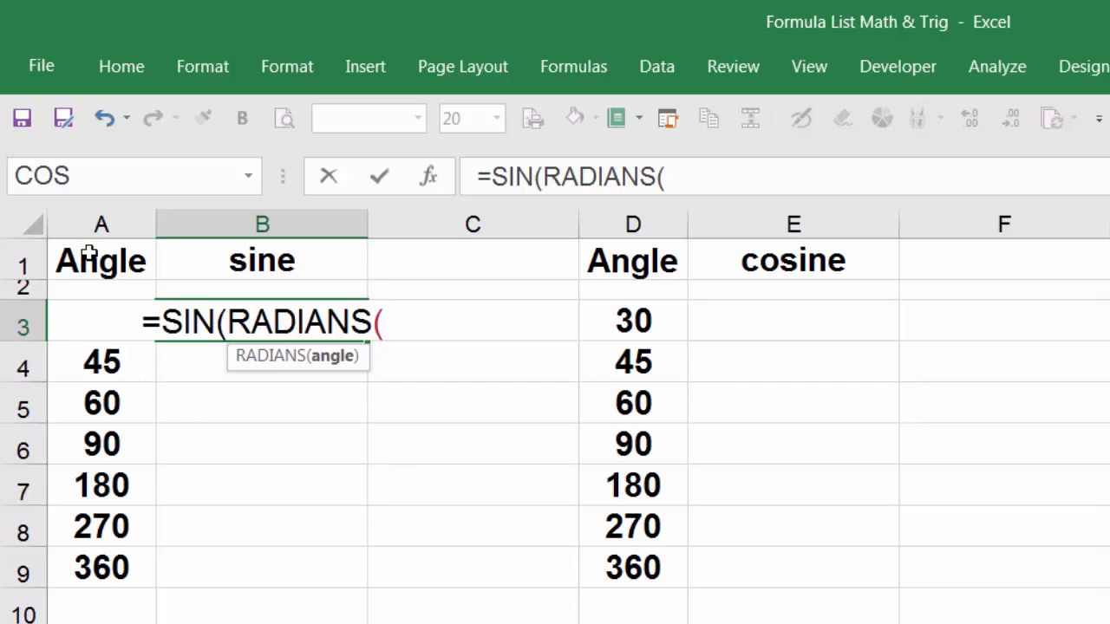
{"action": "left_click", "coordinate": [83, 367]}
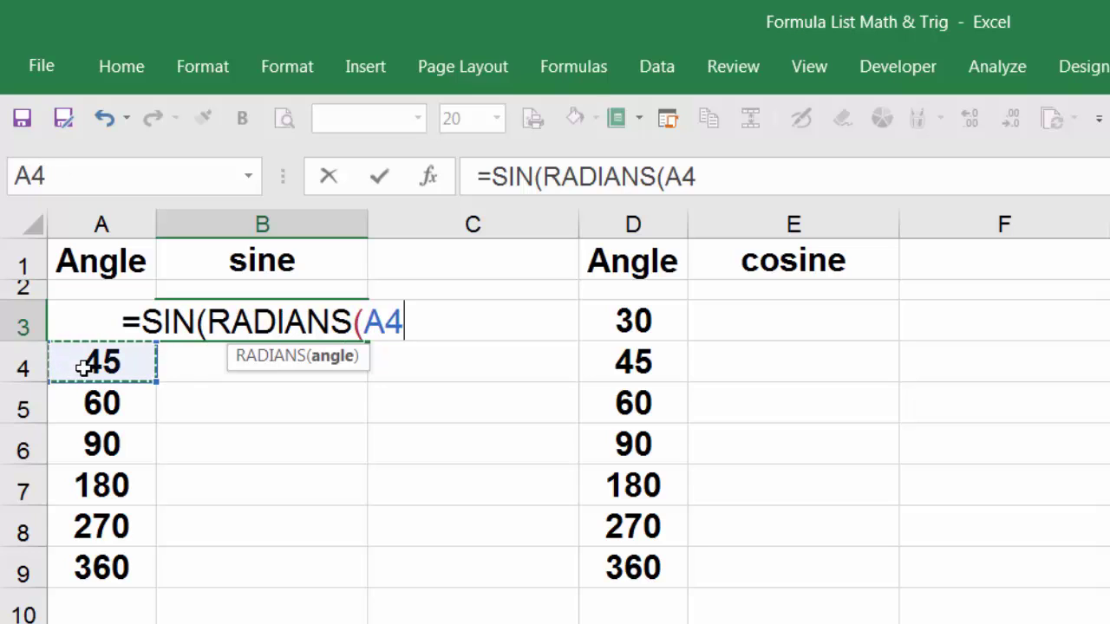
{"action": "key", "text": "Up"}
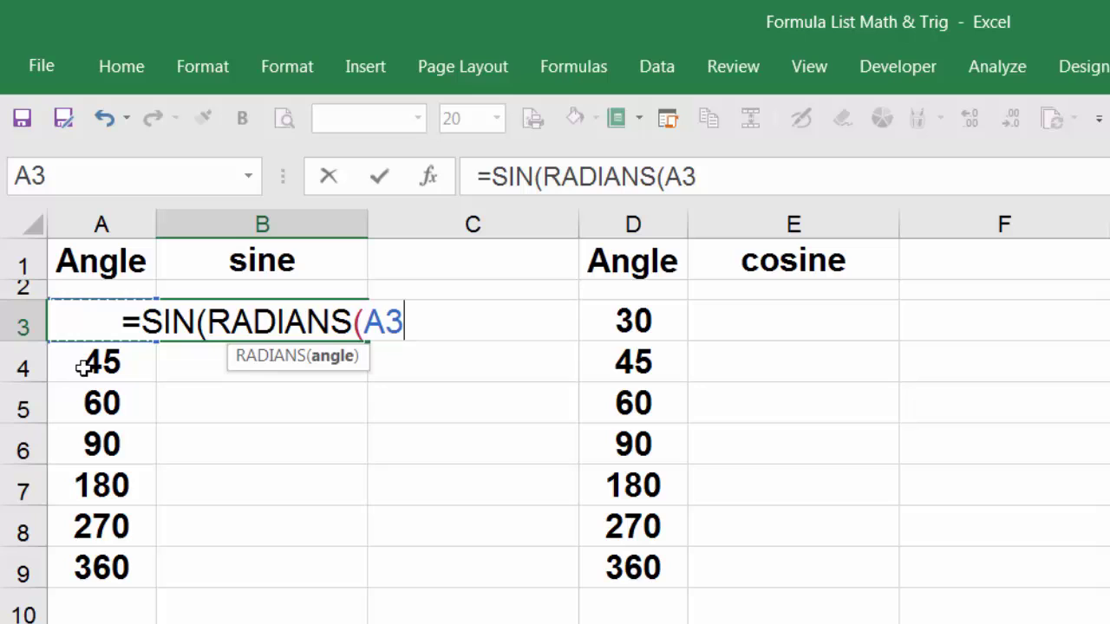
{"action": "type", "text": ")"}
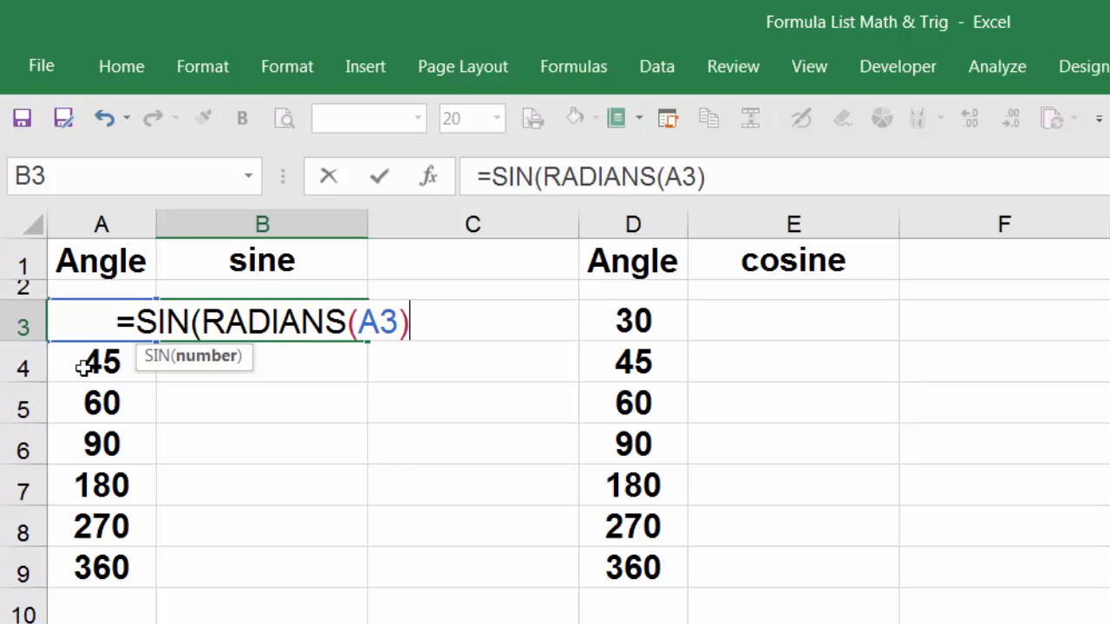
{"action": "type", "text": ")"}
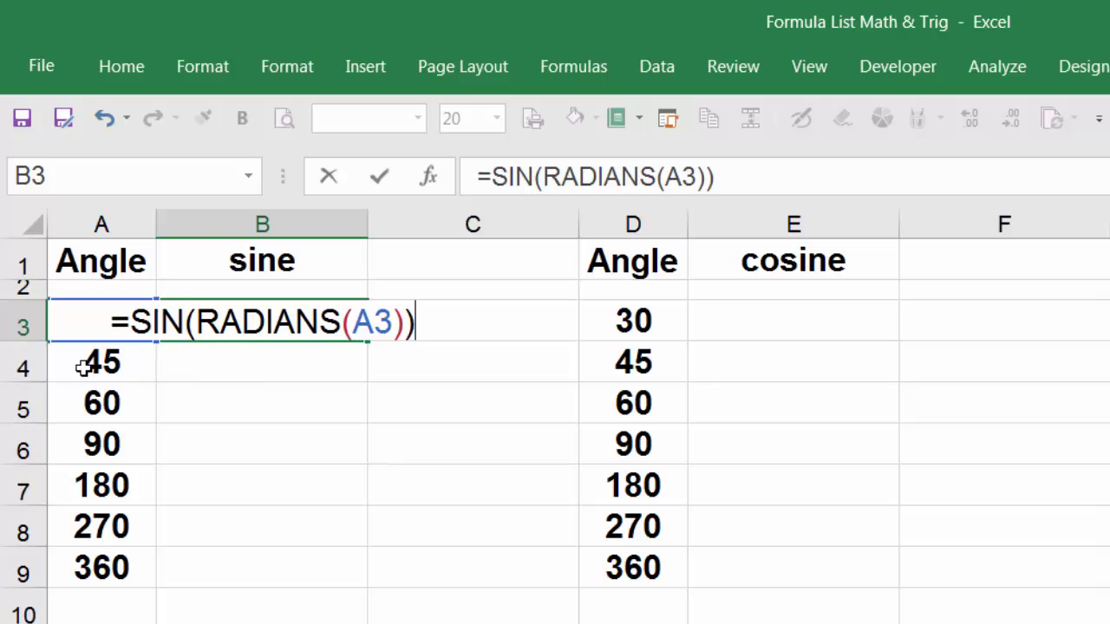
{"action": "key", "text": "Return"}
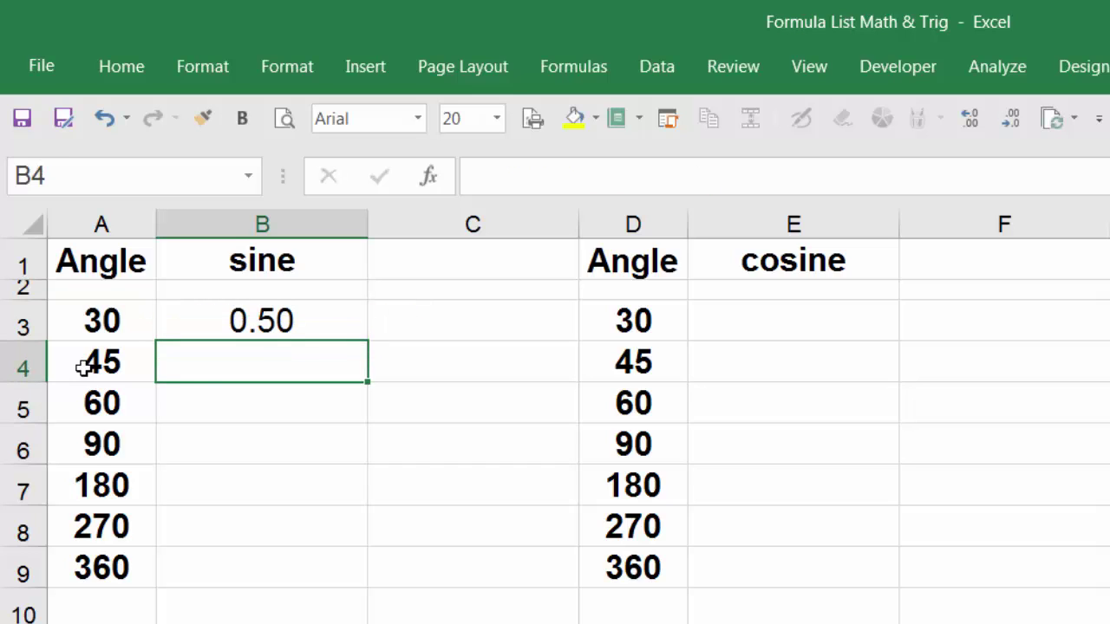
Fill the sine formula from B3 down through B9 and check the results for the 30 and 90 degree angles.
{"action": "left_click", "coordinate": [284, 321]}
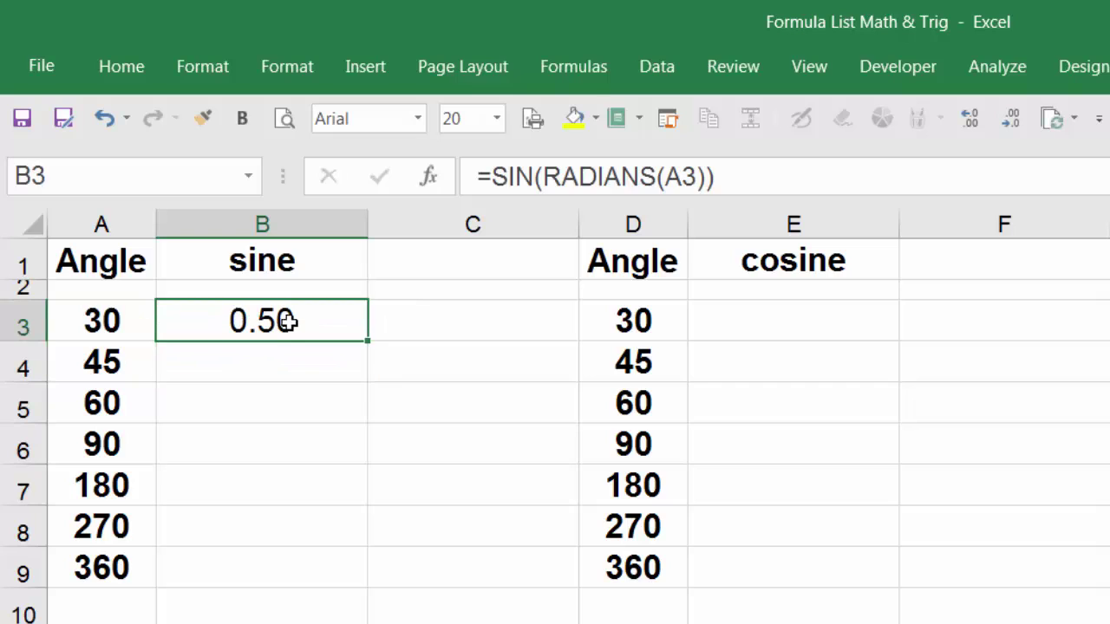
{"action": "double_click", "coordinate": [370, 341]}
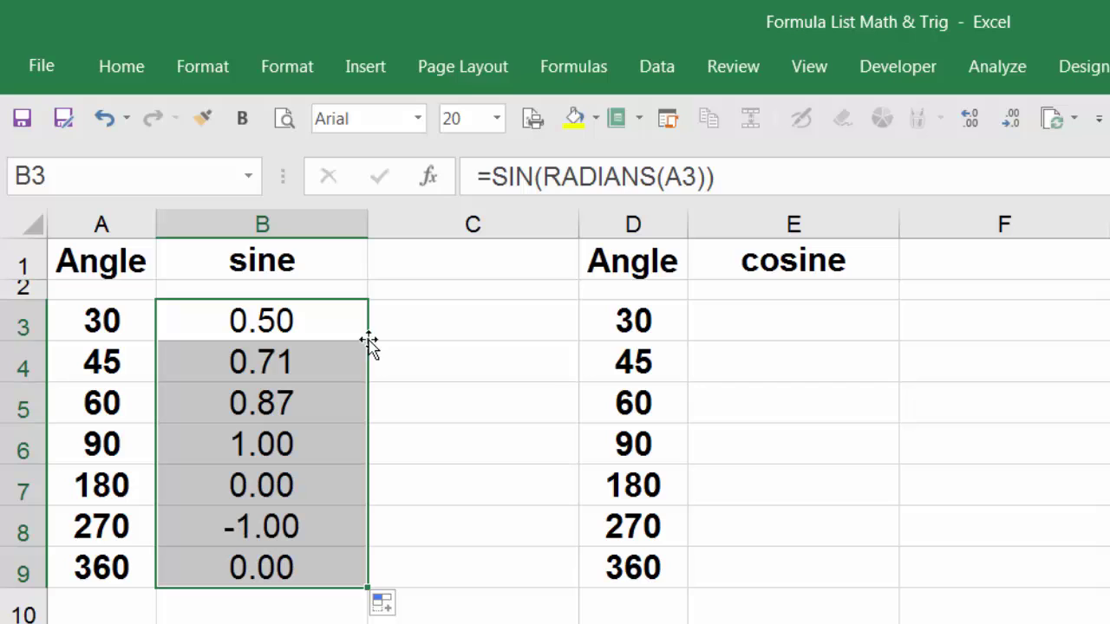
{"action": "left_click", "coordinate": [102, 324]}
{"action": "left_click", "coordinate": [247, 334]}
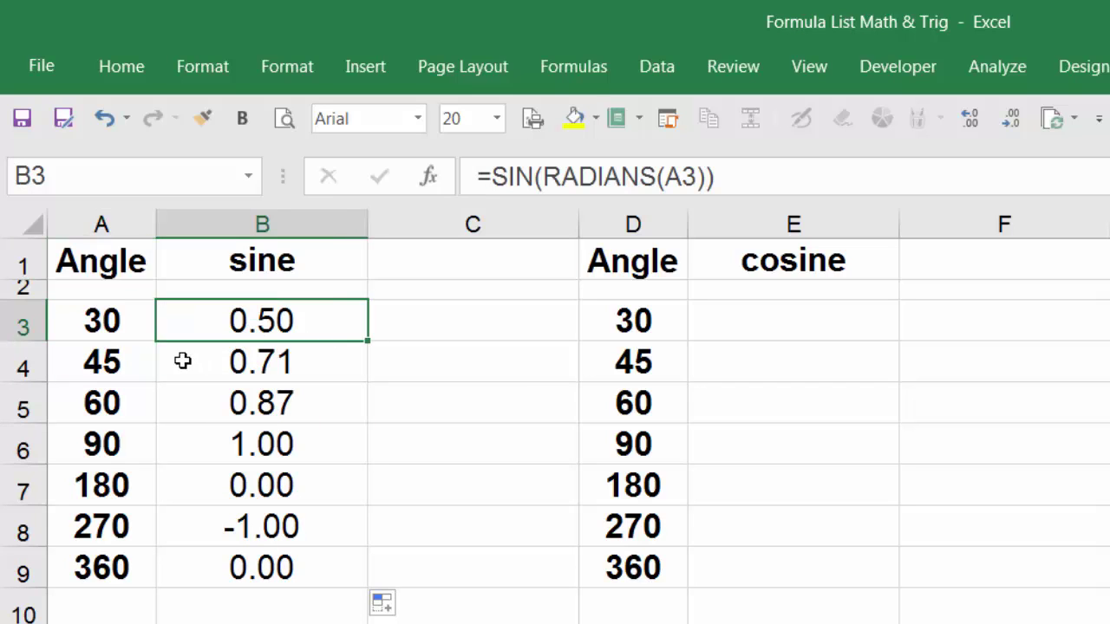
{"action": "left_click", "coordinate": [91, 446]}
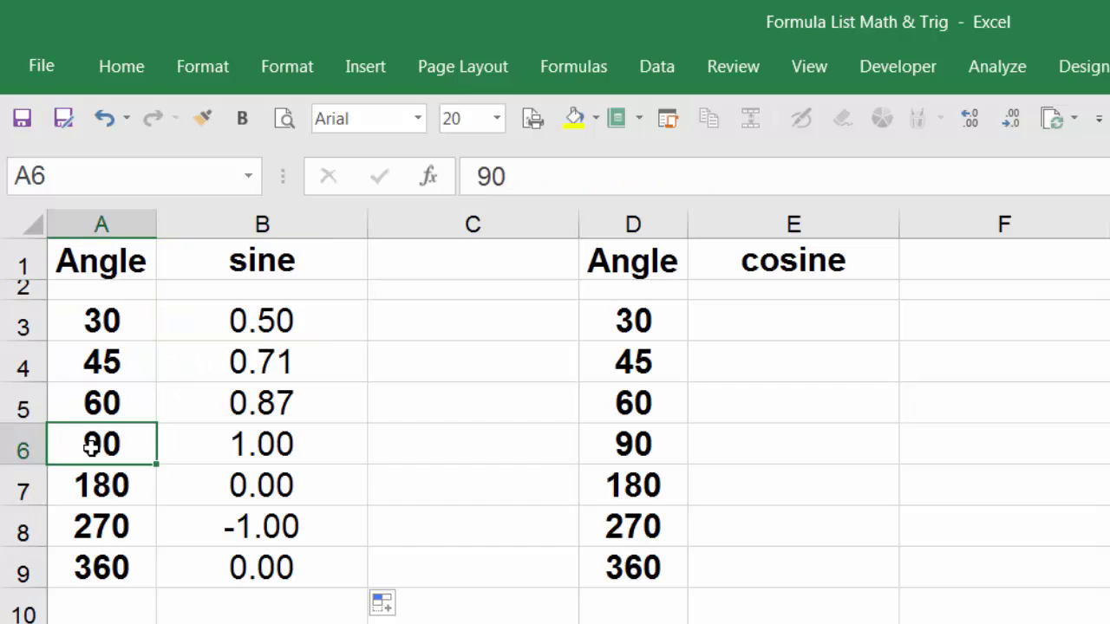
{"action": "left_click", "coordinate": [245, 449]}
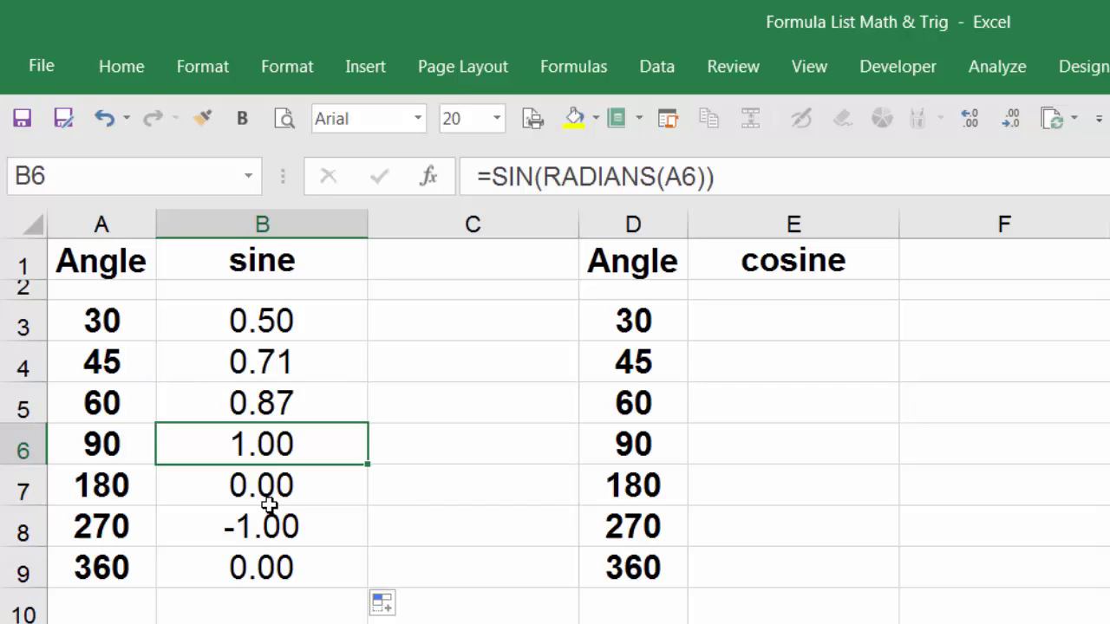
{"action": "left_click", "coordinate": [263, 328]}
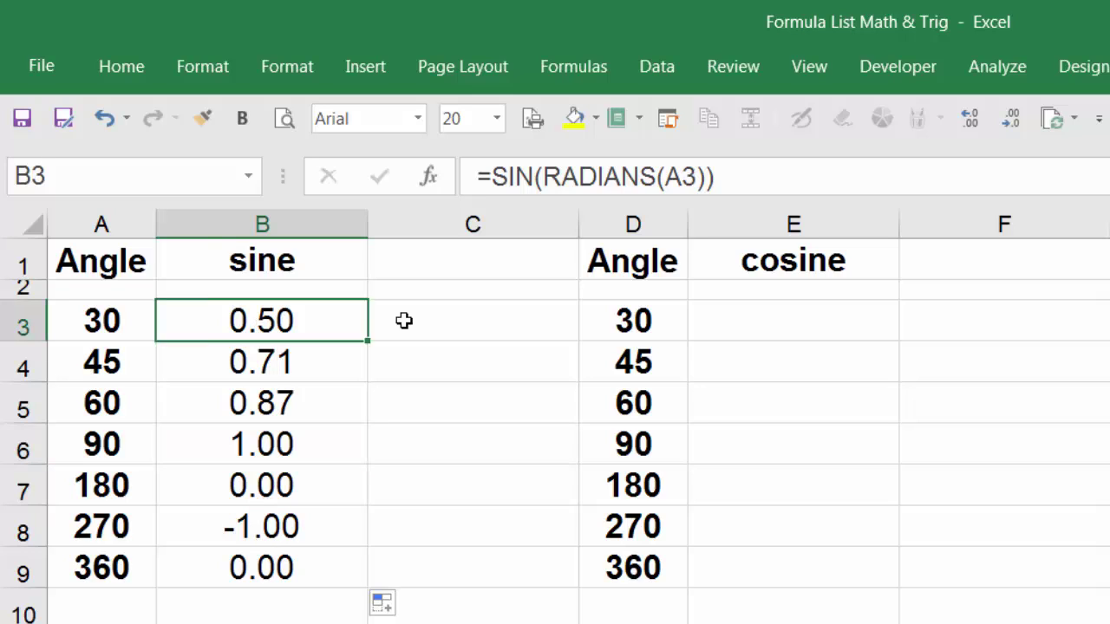
Enter the formula =SIN((A3*PI())/180) in cell C3 to calculate the first angle's sine without RADIANS.
{"action": "left_click", "coordinate": [404, 321]}
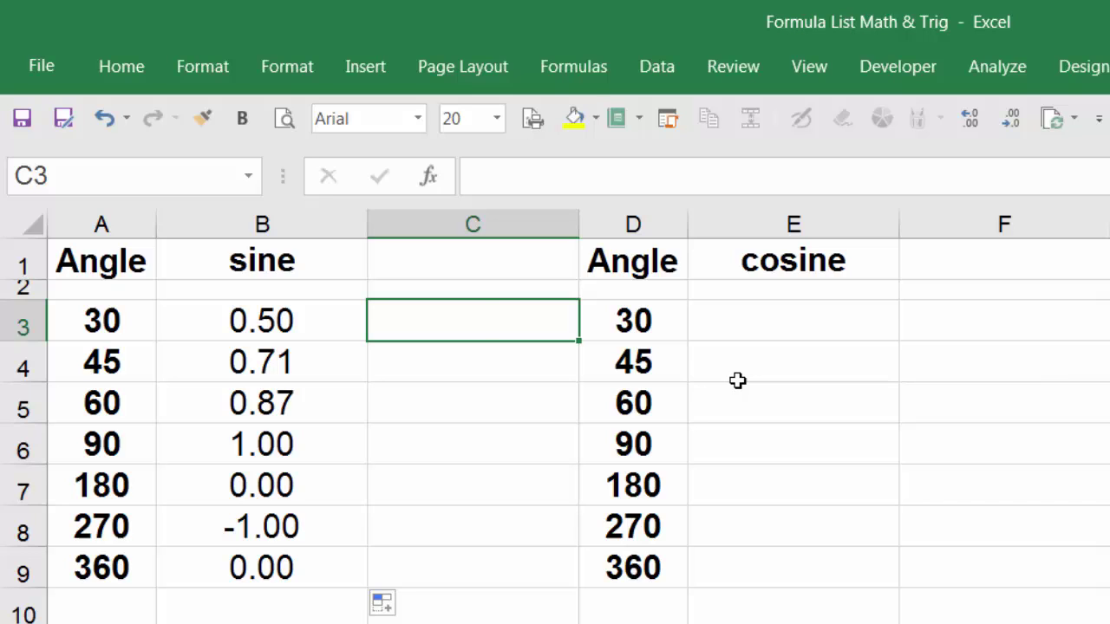
{"action": "type", "text": "=s"}
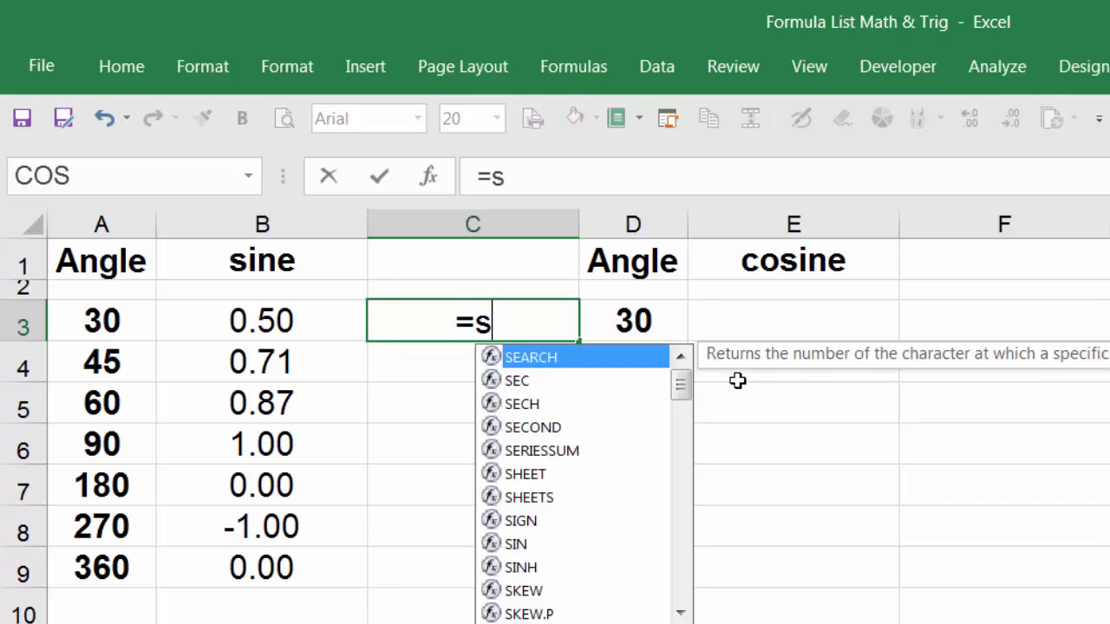
{"action": "type", "text": "in"}
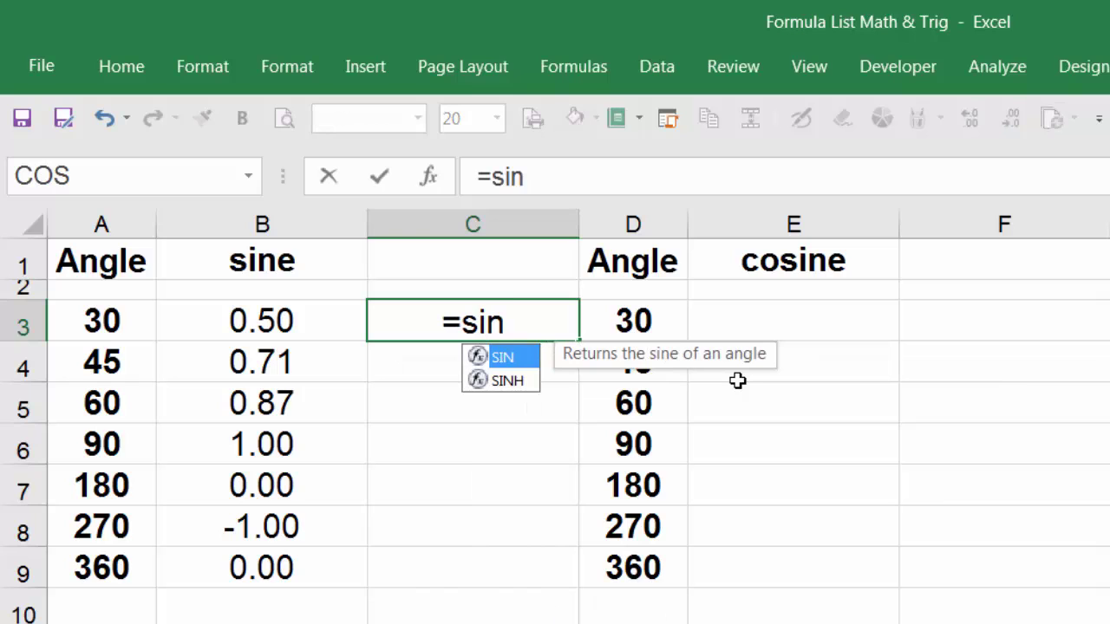
{"action": "key", "text": "Tab"}
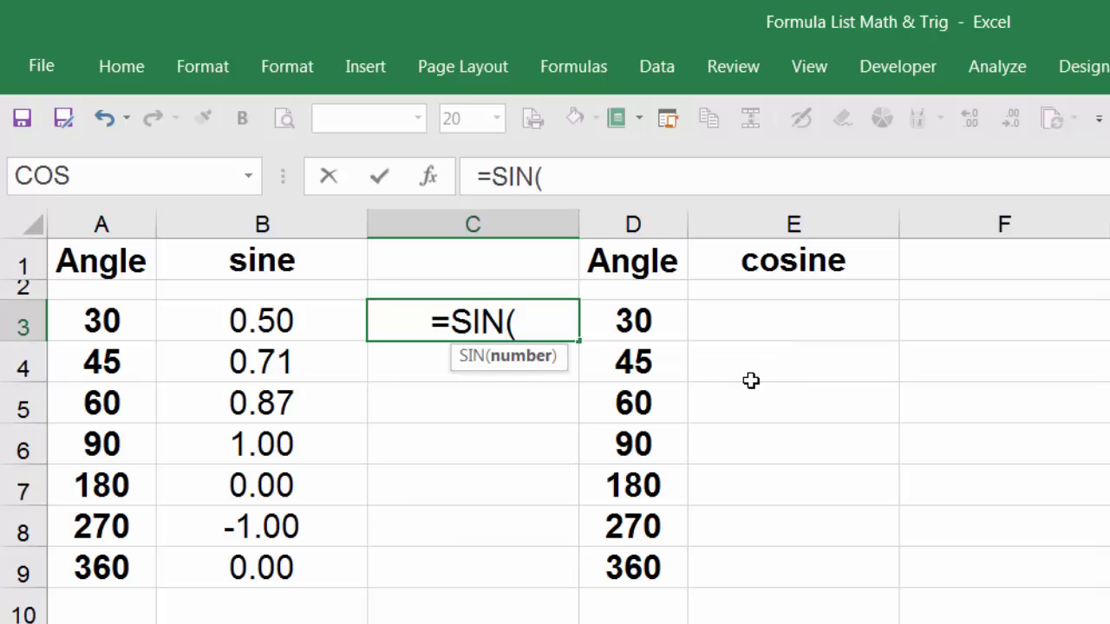
{"action": "type", "text": "("}
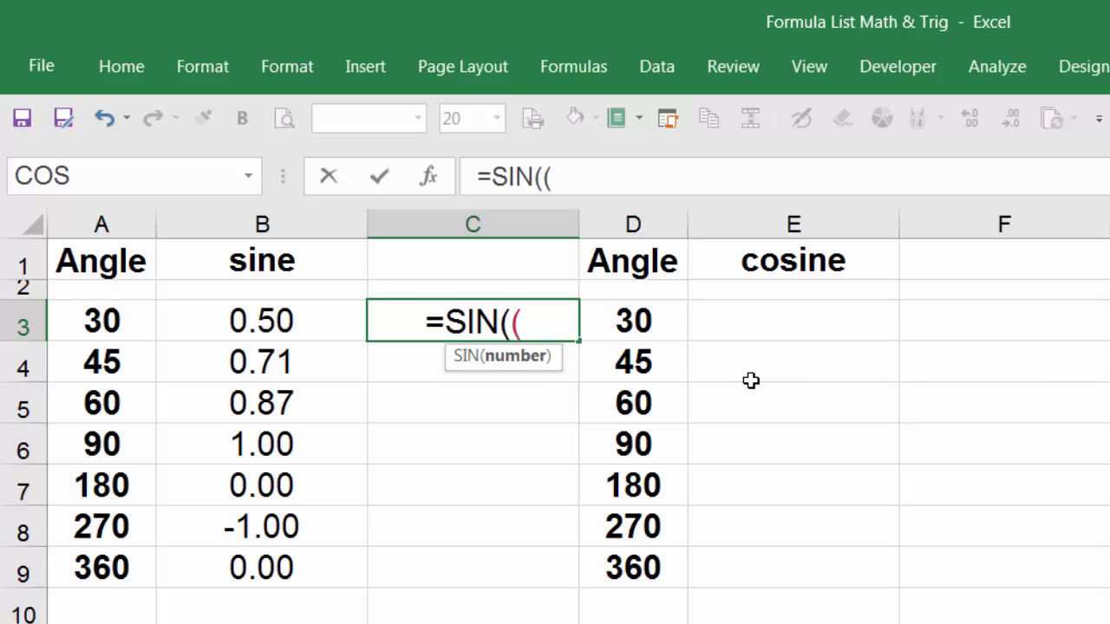
{"action": "left_click", "coordinate": [112, 323]}
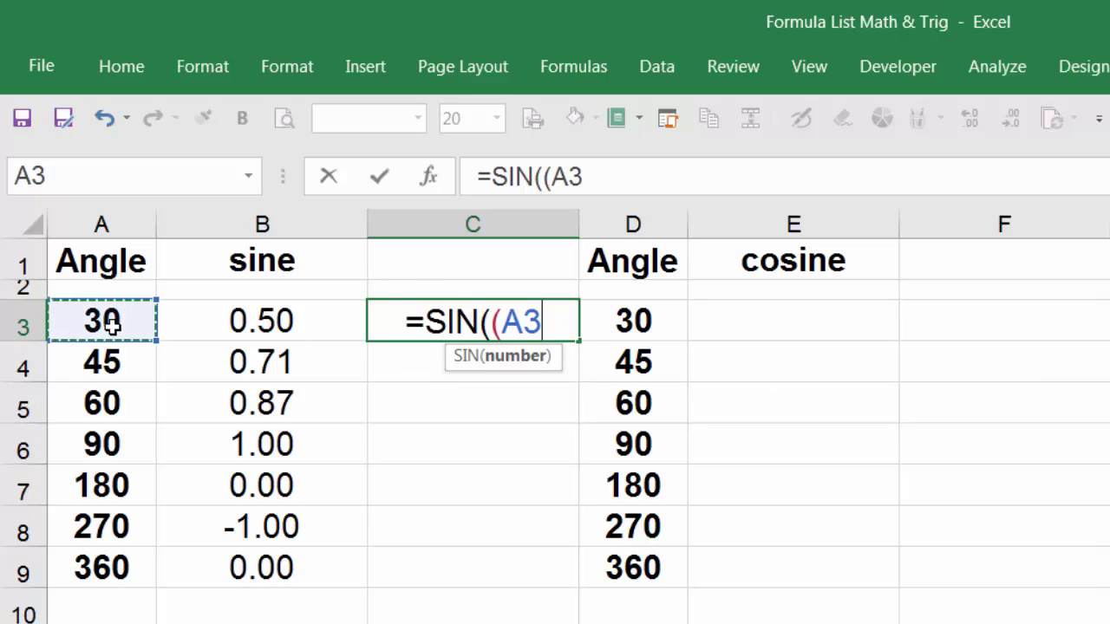
{"action": "type", "text": "*"}
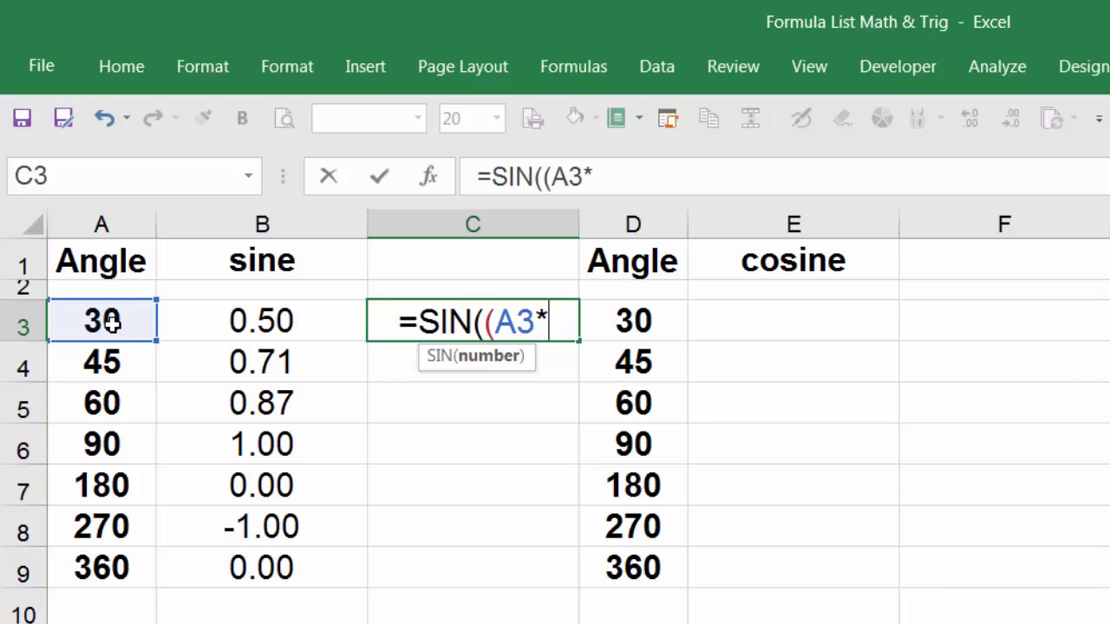
{"action": "type", "text": "p"}
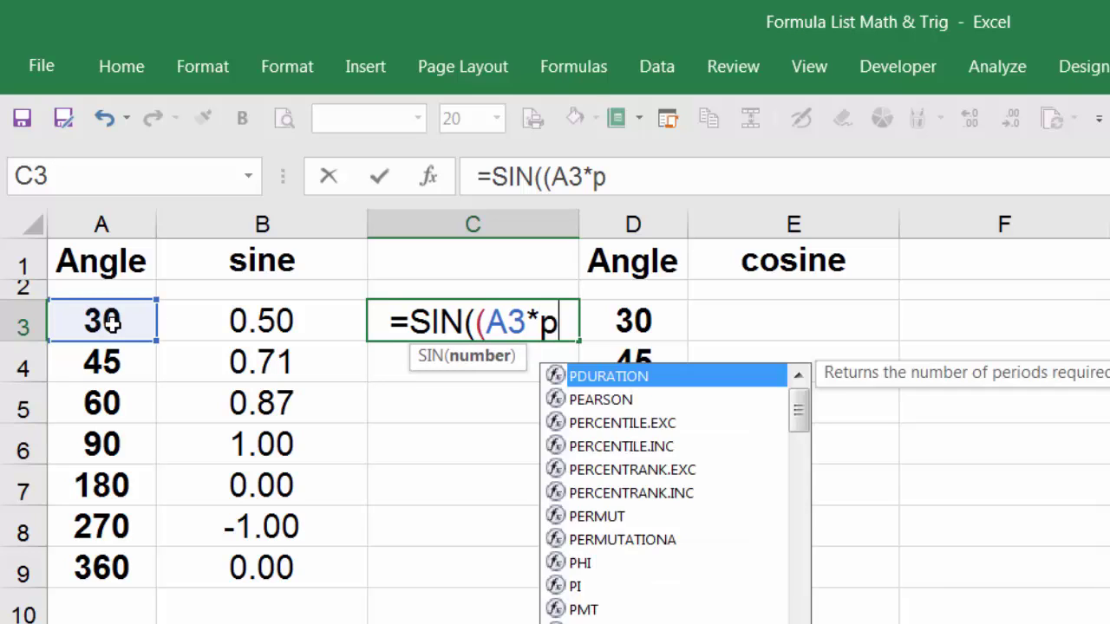
{"action": "type", "text": "i"}
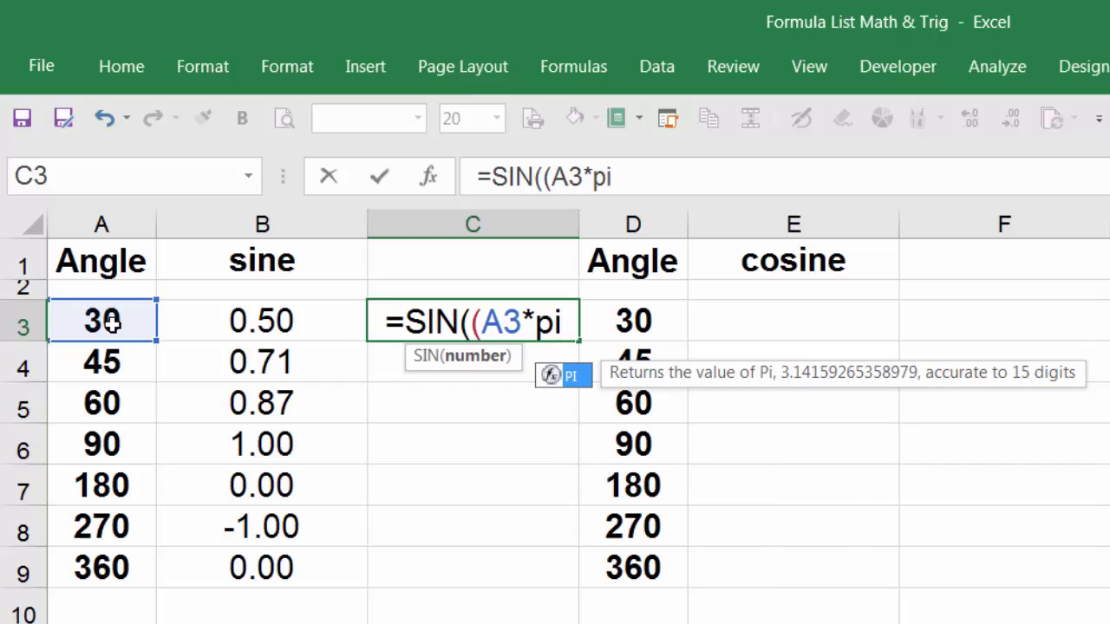
{"action": "key", "text": "Tab"}
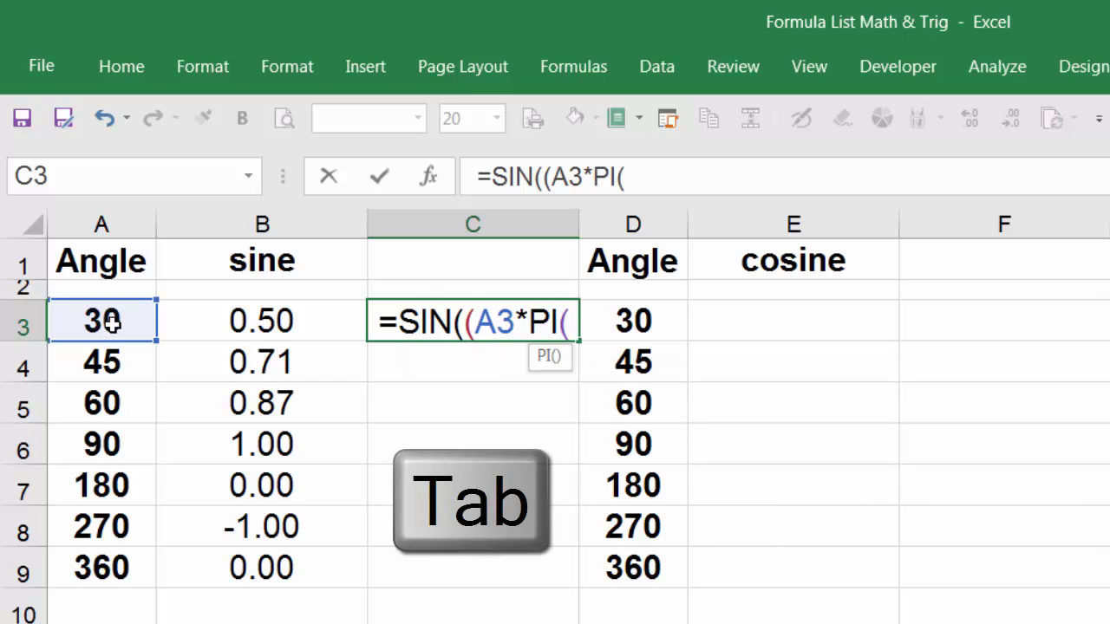
{"action": "type", "text": ")"}
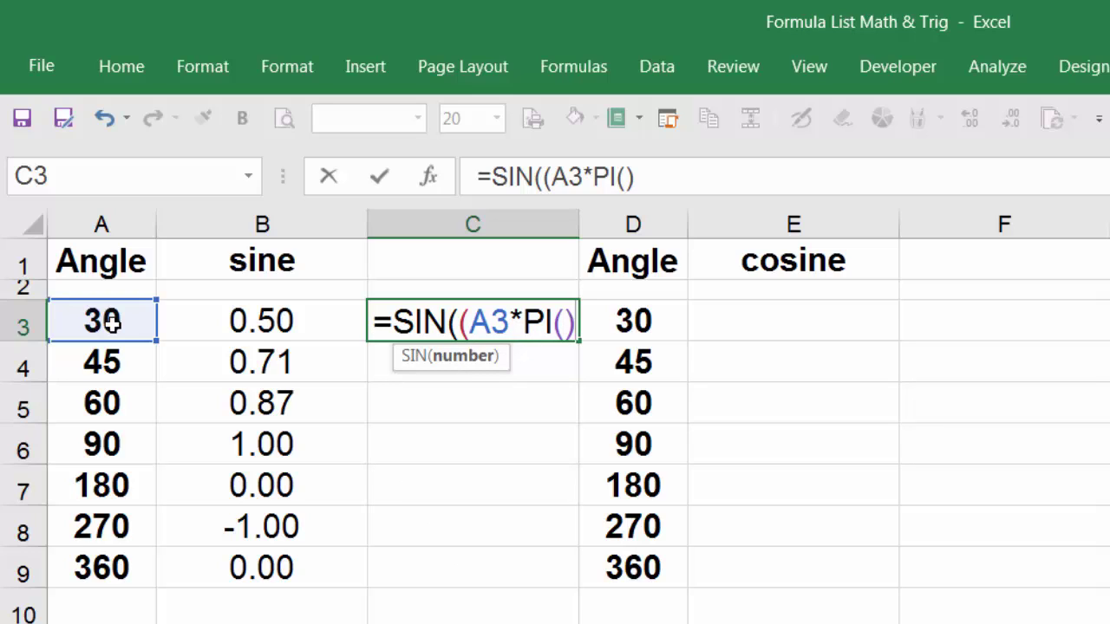
{"action": "type", "text": ")"}
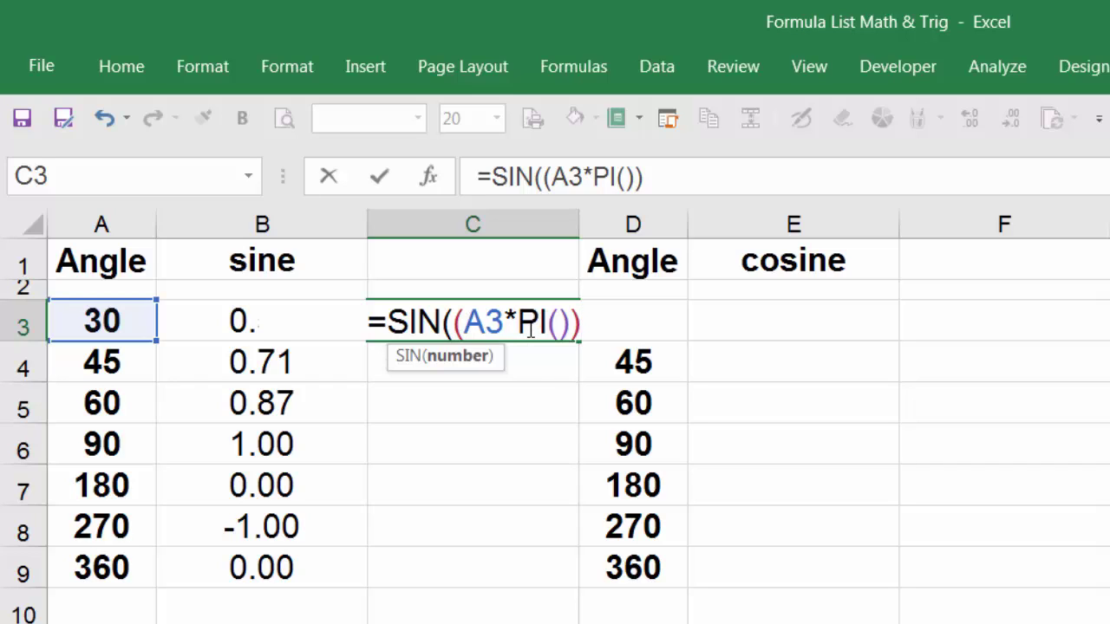
{"action": "type", "text": "/18"}
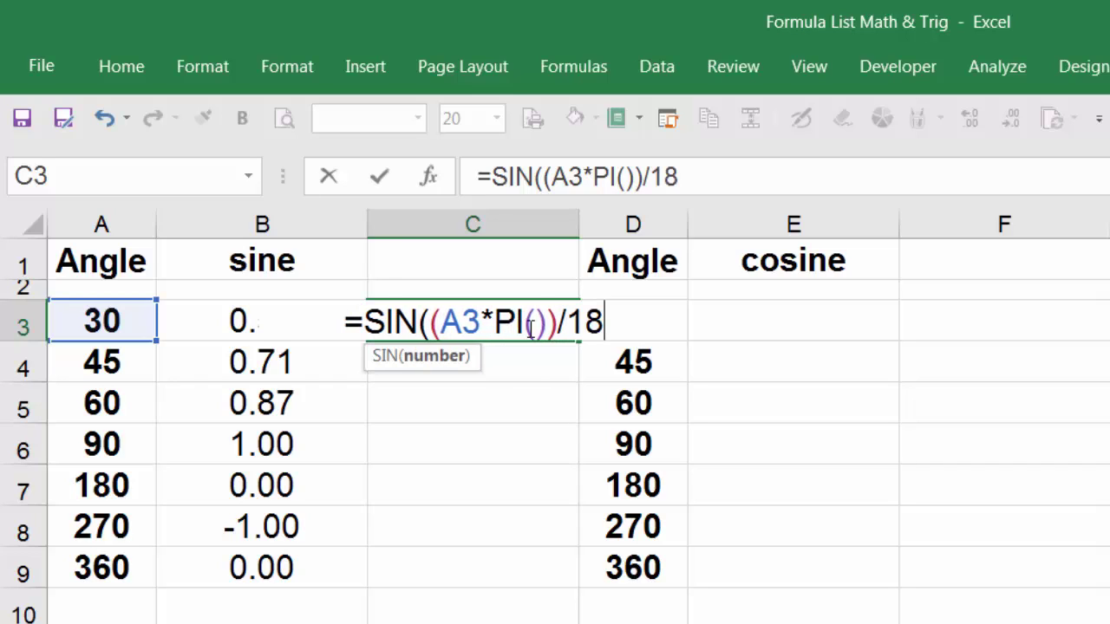
{"action": "type", "text": "0"}
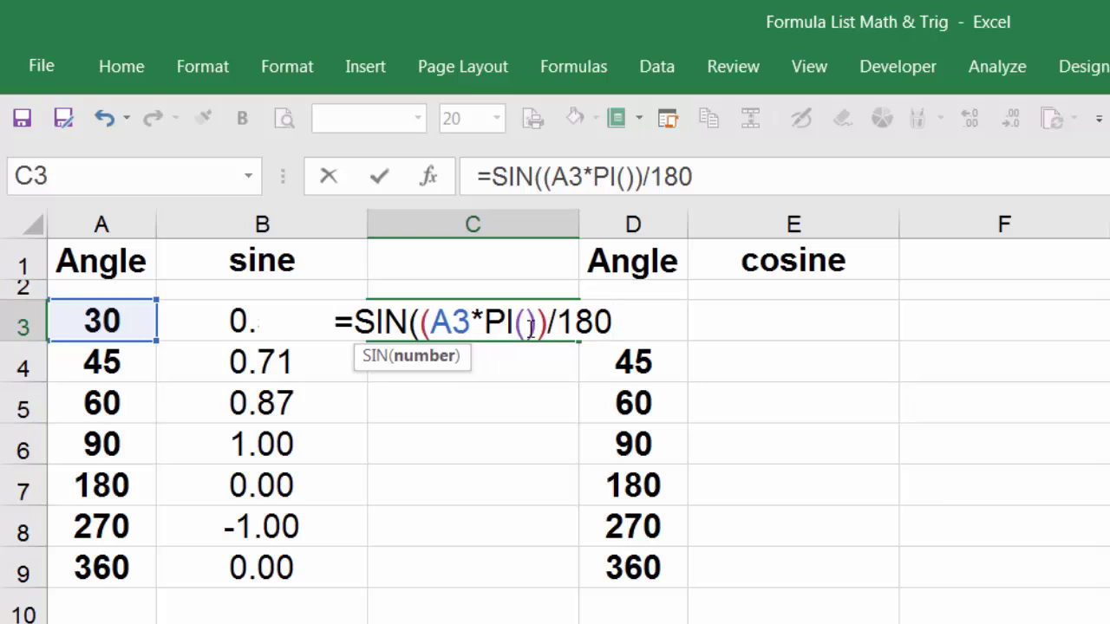
{"action": "type", "text": ")"}
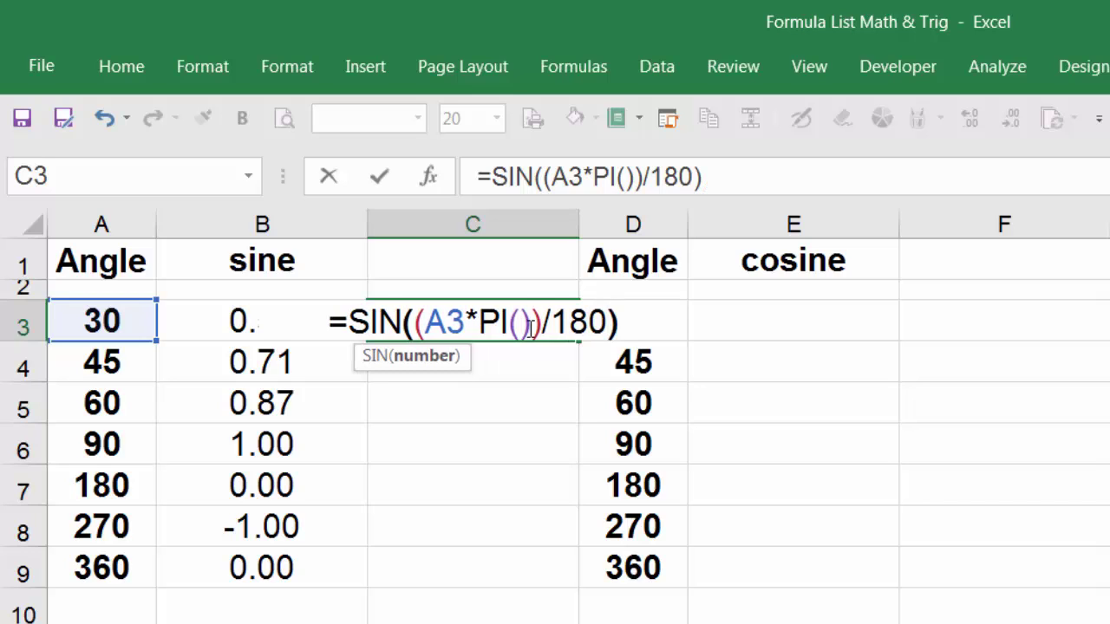
{"action": "key", "text": "Return"}
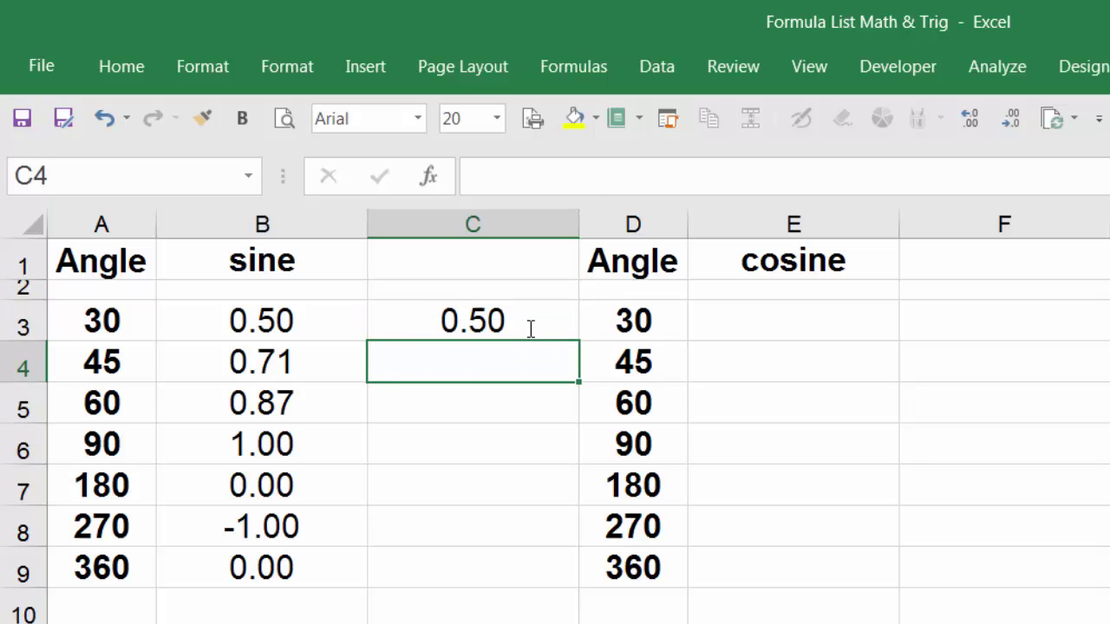
Fill the PI-based sine formula from C3 down through C9 and compare the formulas in C3 and B3.
{"action": "left_click", "coordinate": [529, 327]}
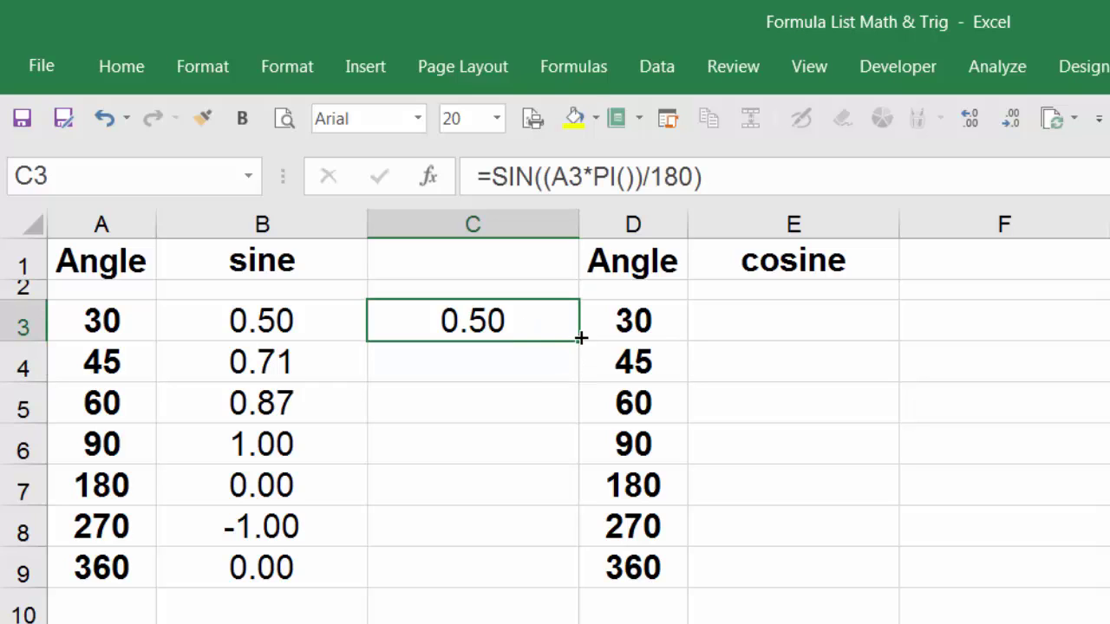
{"action": "double_click", "coordinate": [579, 340]}
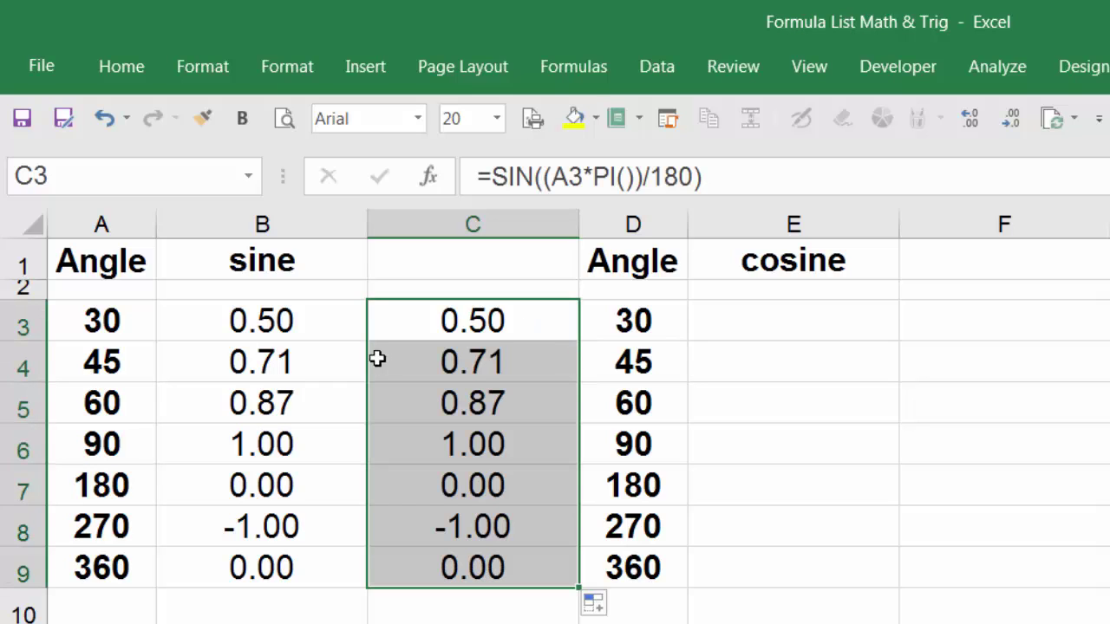
{"action": "double_click", "coordinate": [500, 321]}
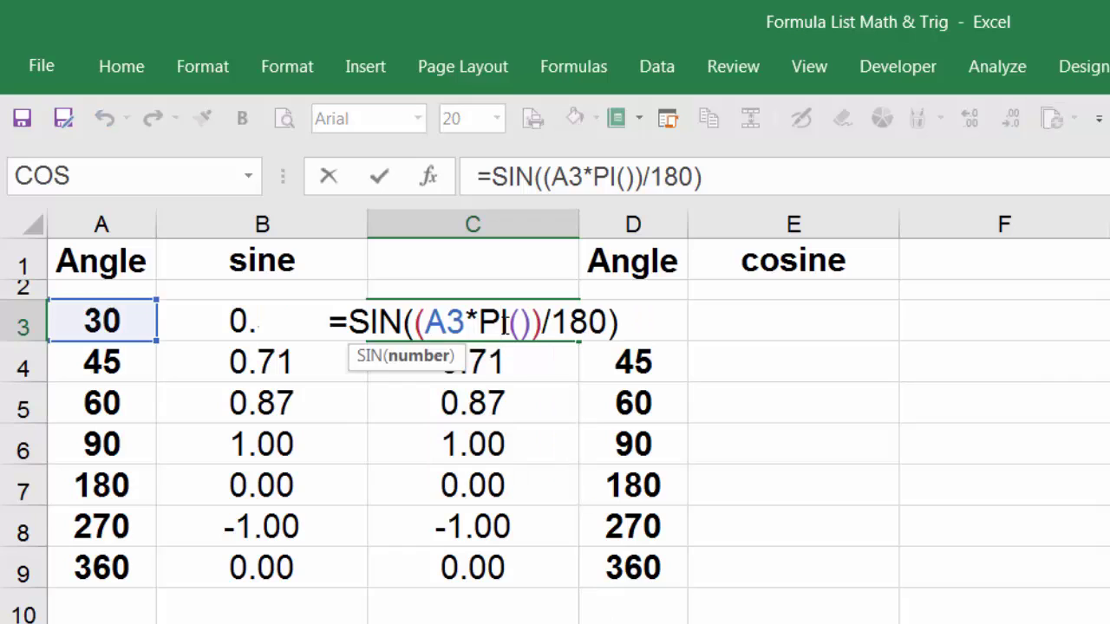
{"action": "key", "text": "Escape"}
{"action": "left_click", "coordinate": [362, 322]}
{"action": "double_click", "coordinate": [296, 325]}
{"action": "key", "text": "Escape"}
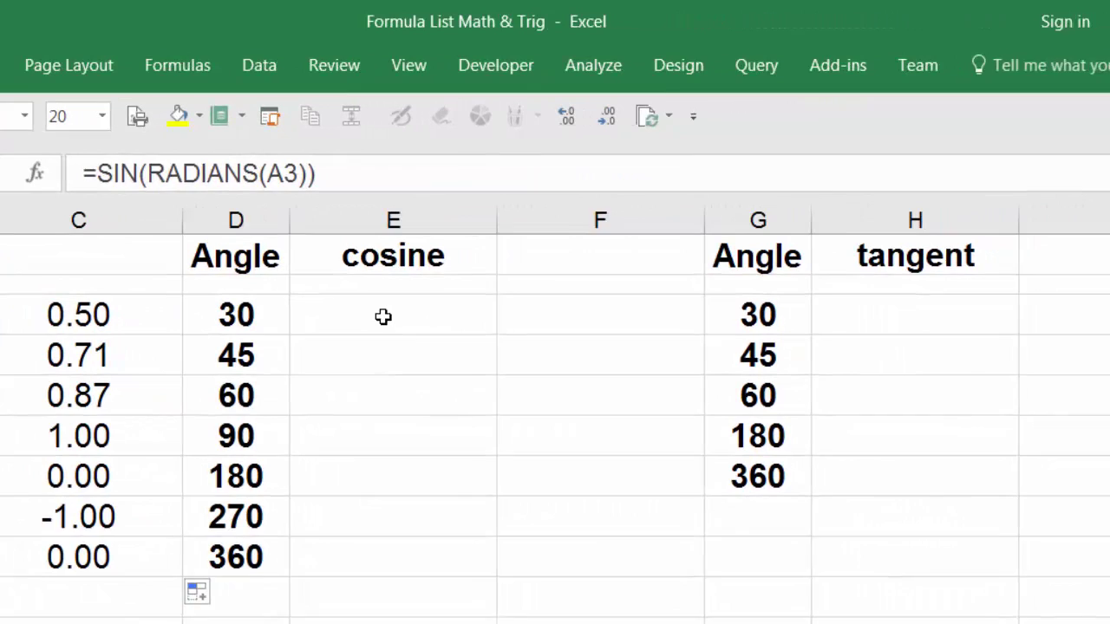
Enter the formula =COS(RADIANS(D3)) in cell E3 and fill it down through E9.
{"action": "left_click", "coordinate": [383, 316]}
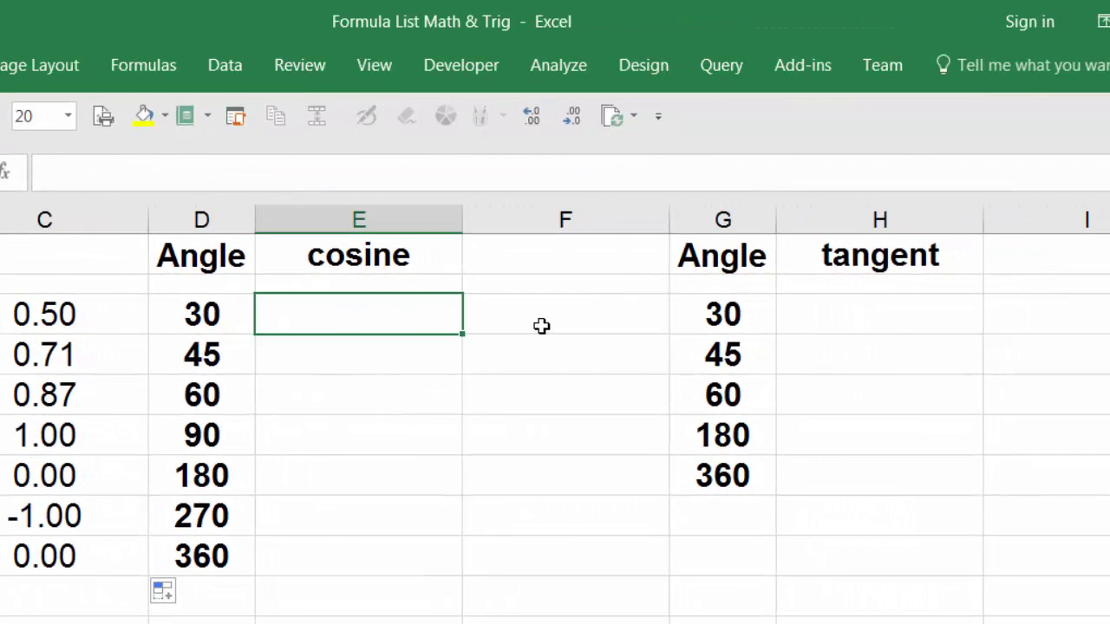
{"action": "type", "text": "="}
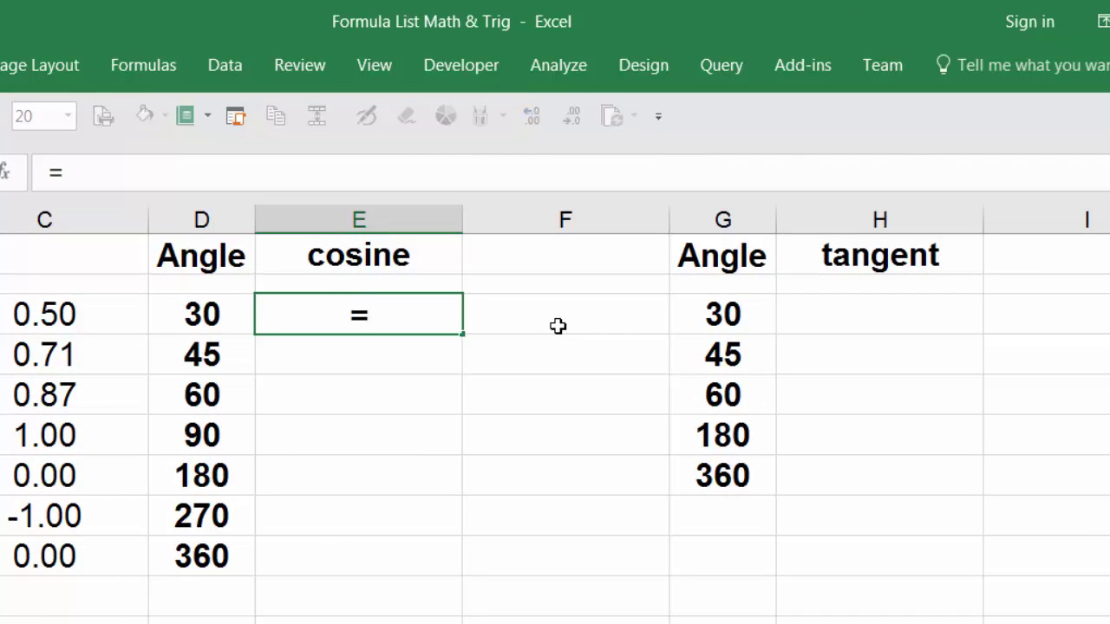
{"action": "type", "text": "cos"}
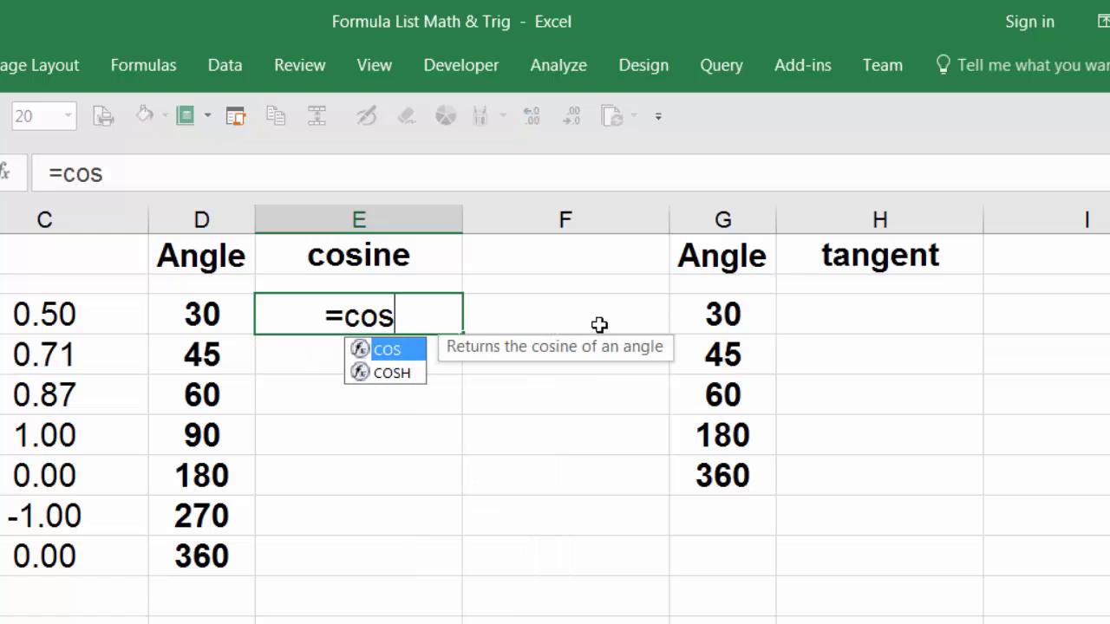
{"action": "key", "text": "Tab"}
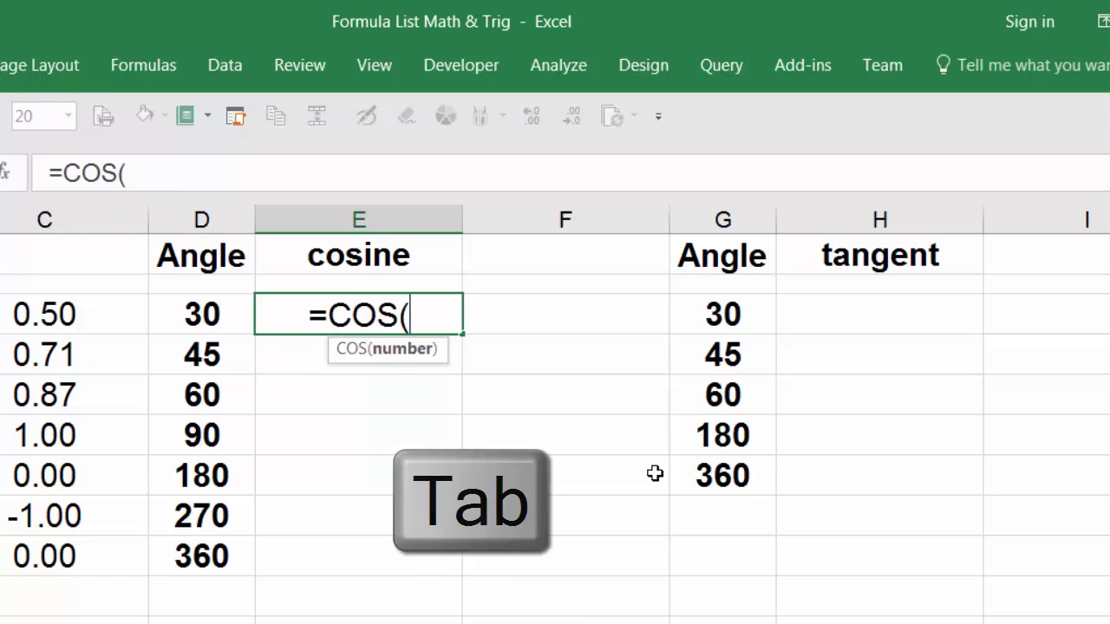
{"action": "type", "text": "rad"}
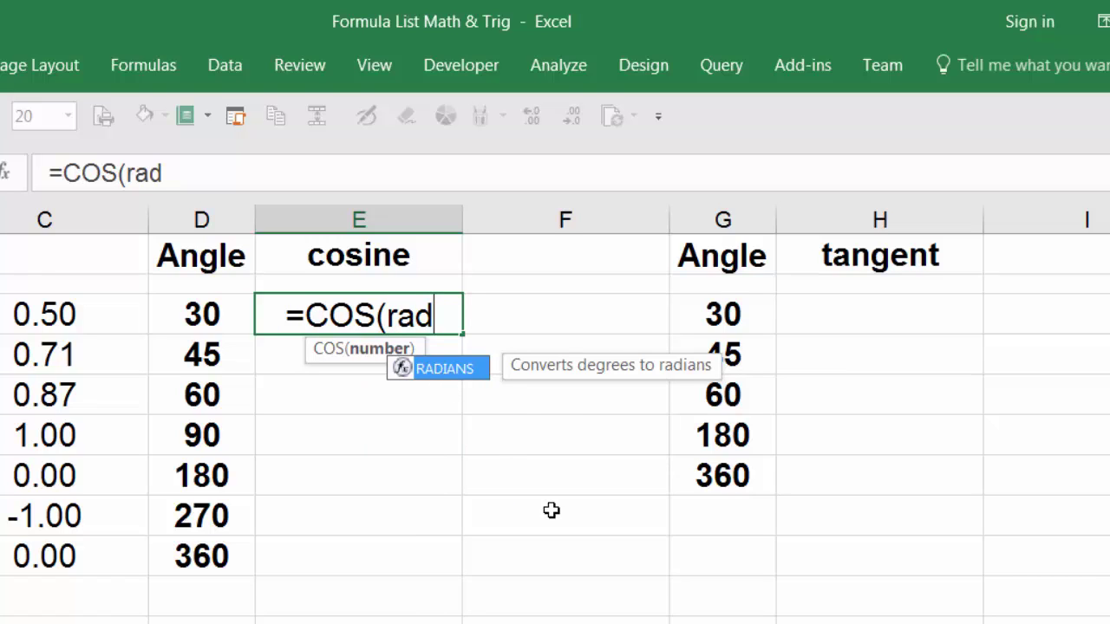
{"action": "key", "text": "Tab"}
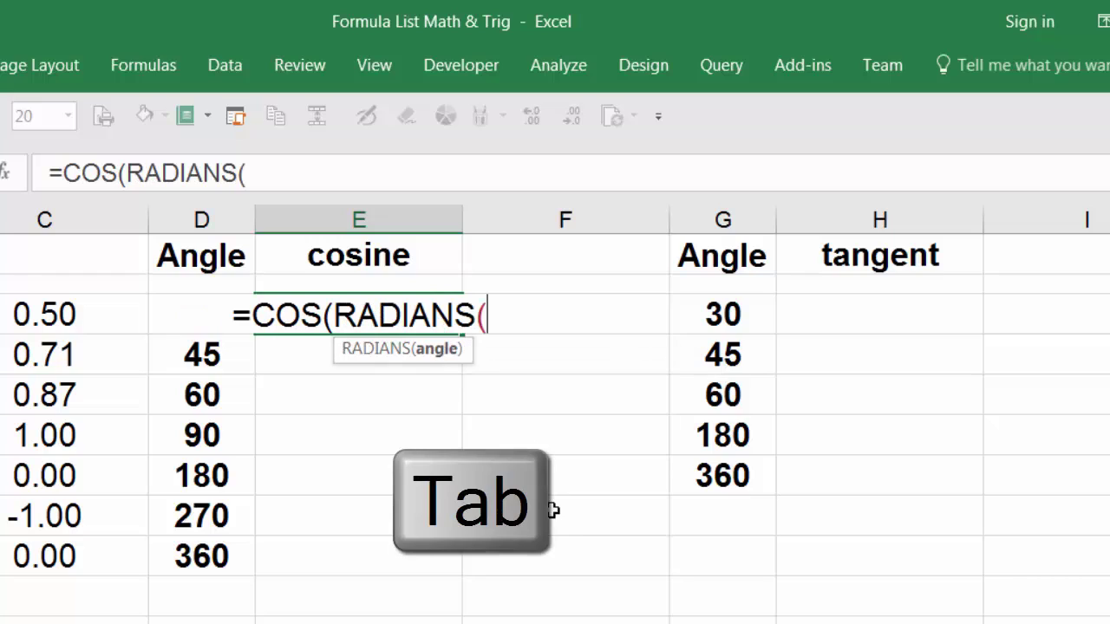
{"action": "left_click", "coordinate": [201, 360]}
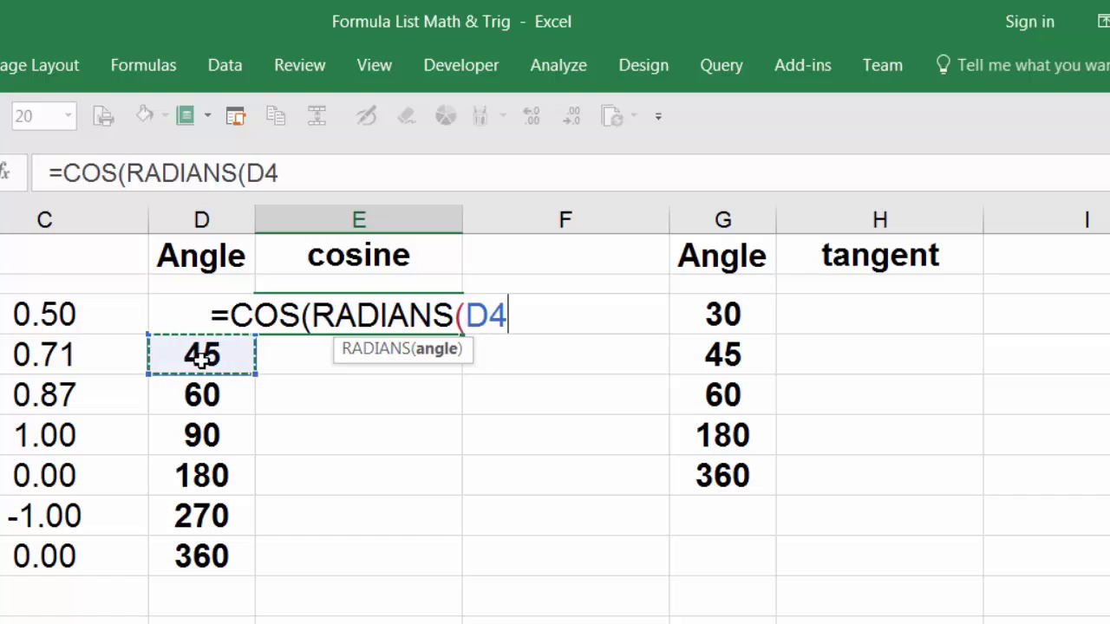
{"action": "key", "text": "Up"}
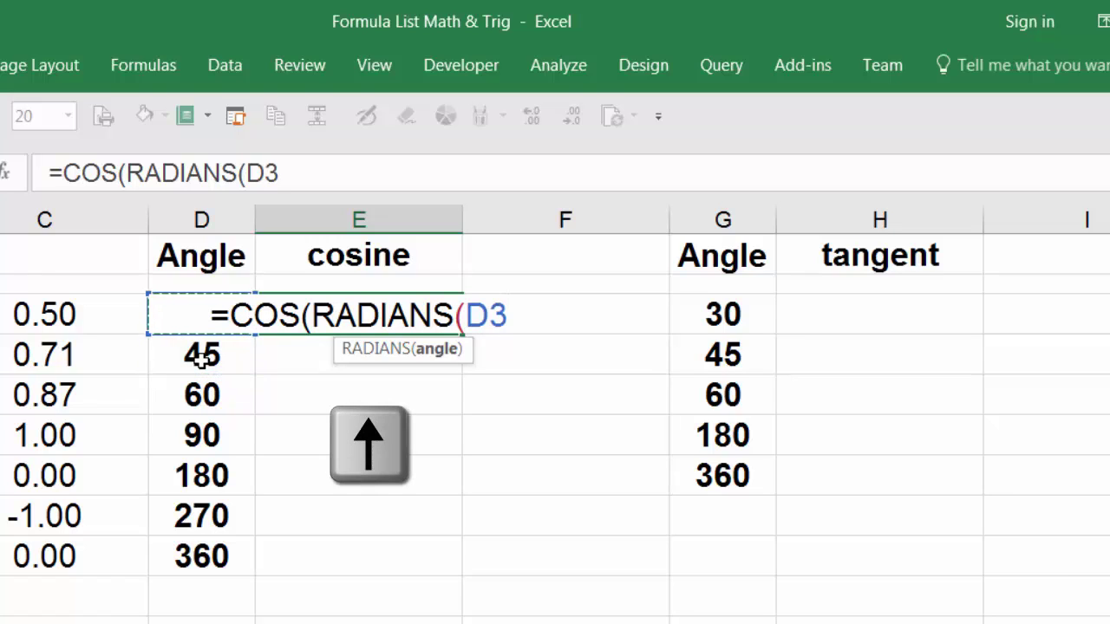
{"action": "type", "text": ")"}
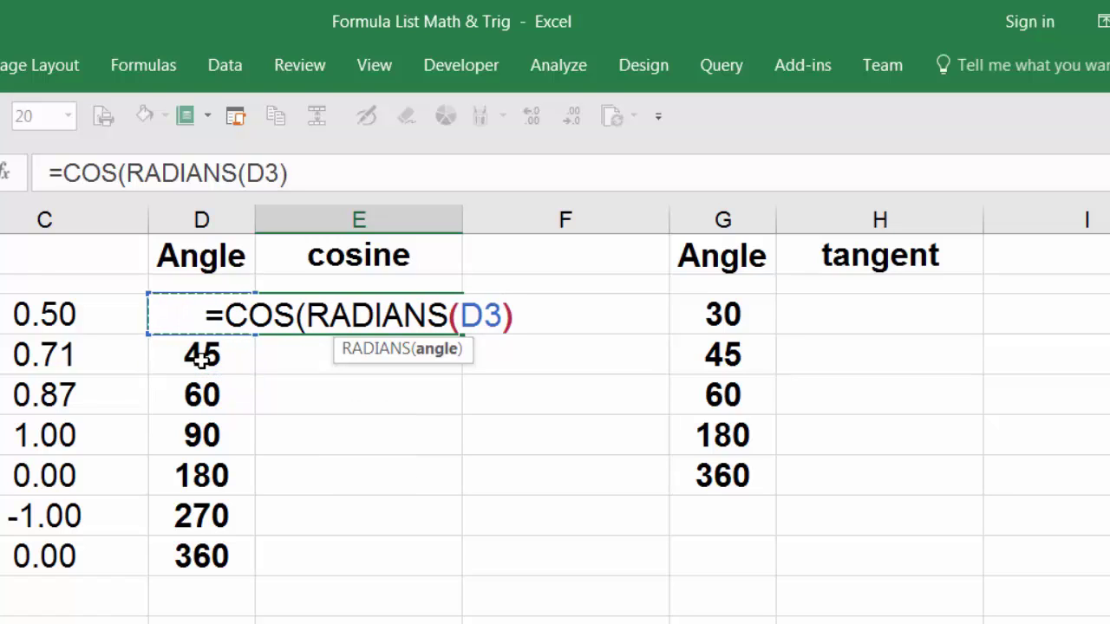
{"action": "type", "text": ")"}
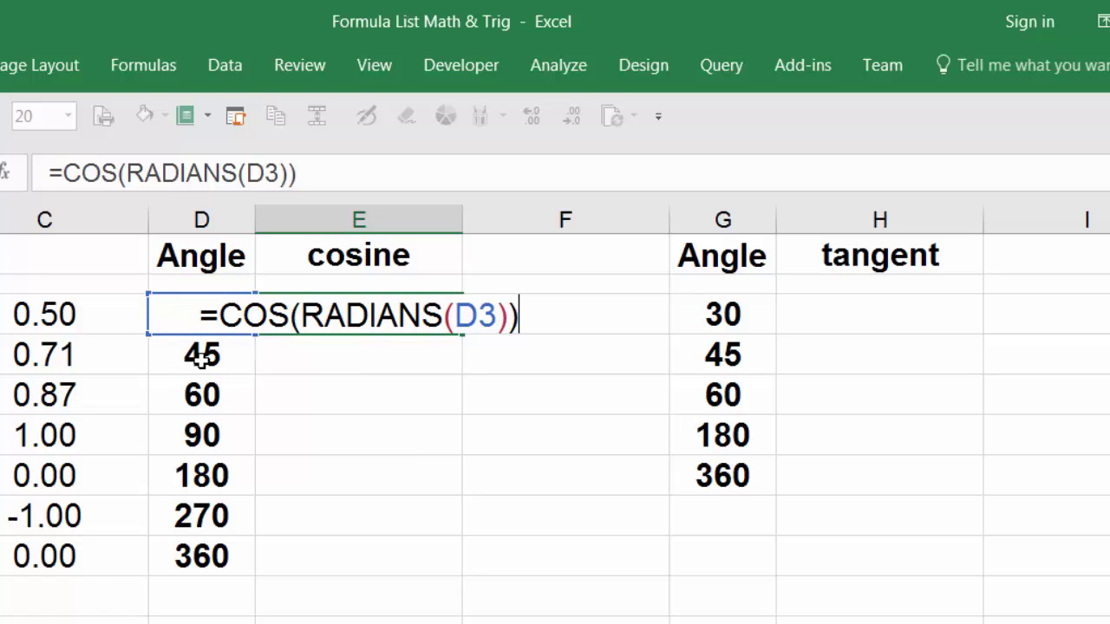
{"action": "key", "text": "Return"}
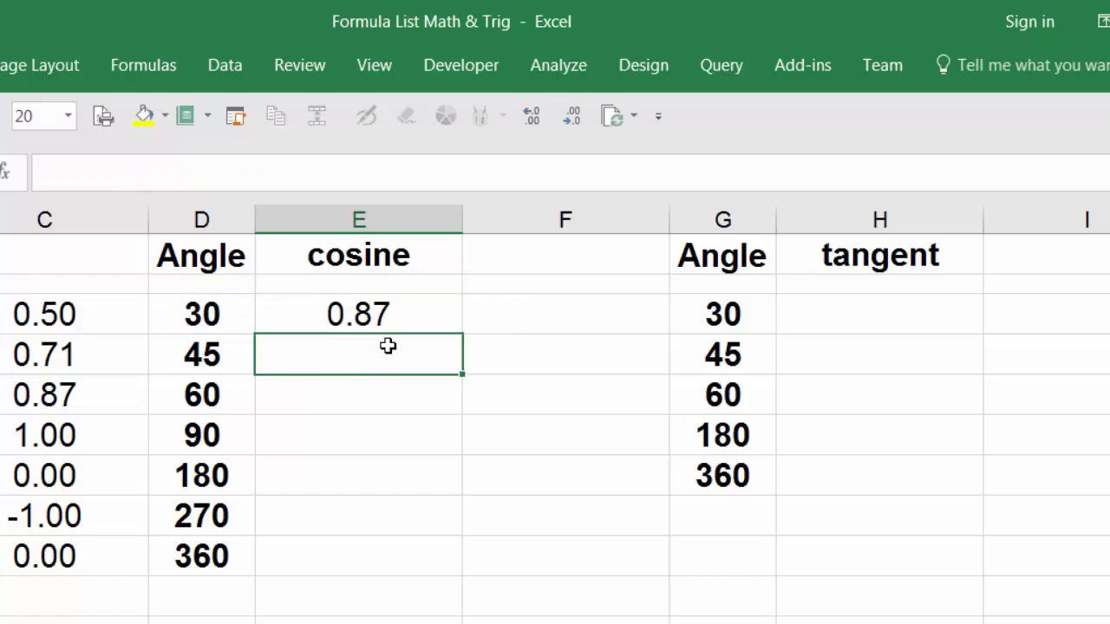
{"action": "left_click", "coordinate": [416, 321]}
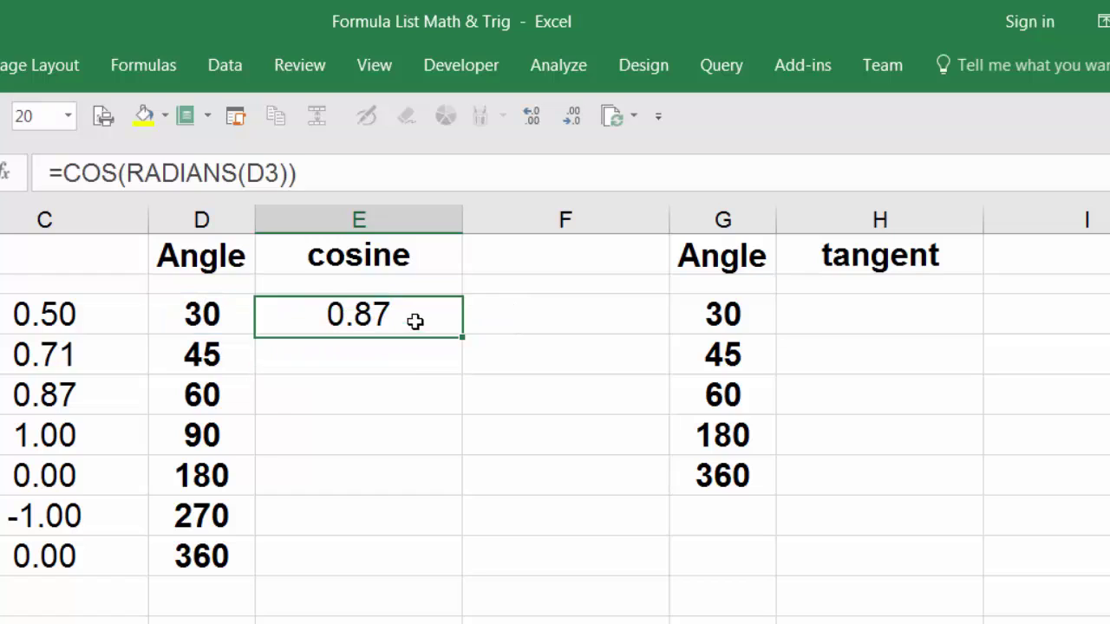
{"action": "double_click", "coordinate": [464, 333]}
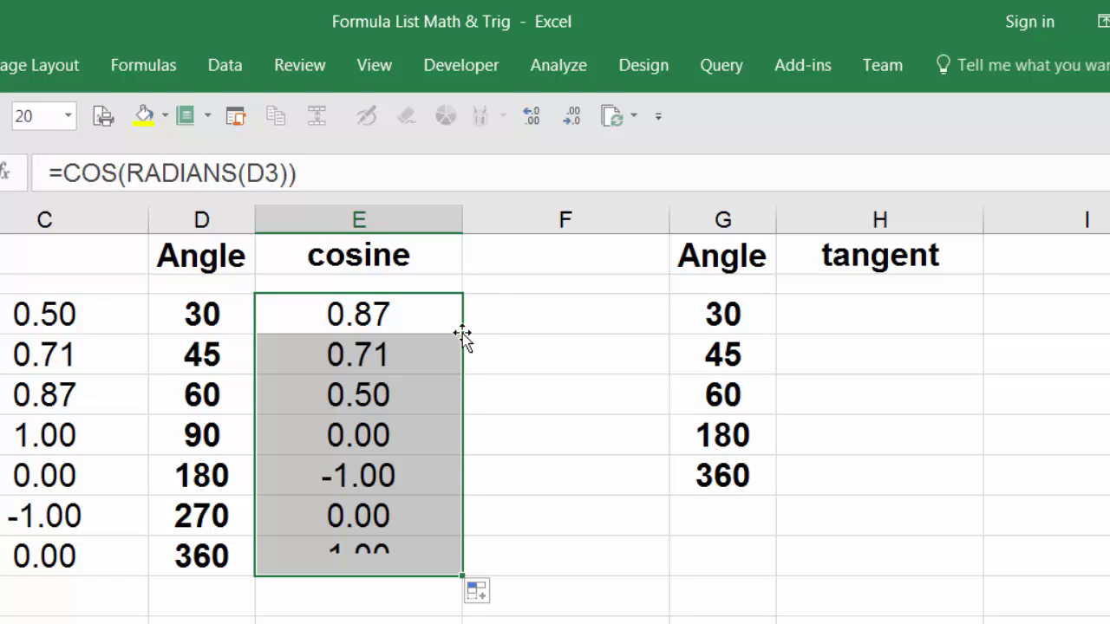
Enter the formula =COS((D3*PI())/180) in cell F3 to calculate the first angle's cosine without RADIANS.
{"action": "left_click", "coordinate": [504, 317]}
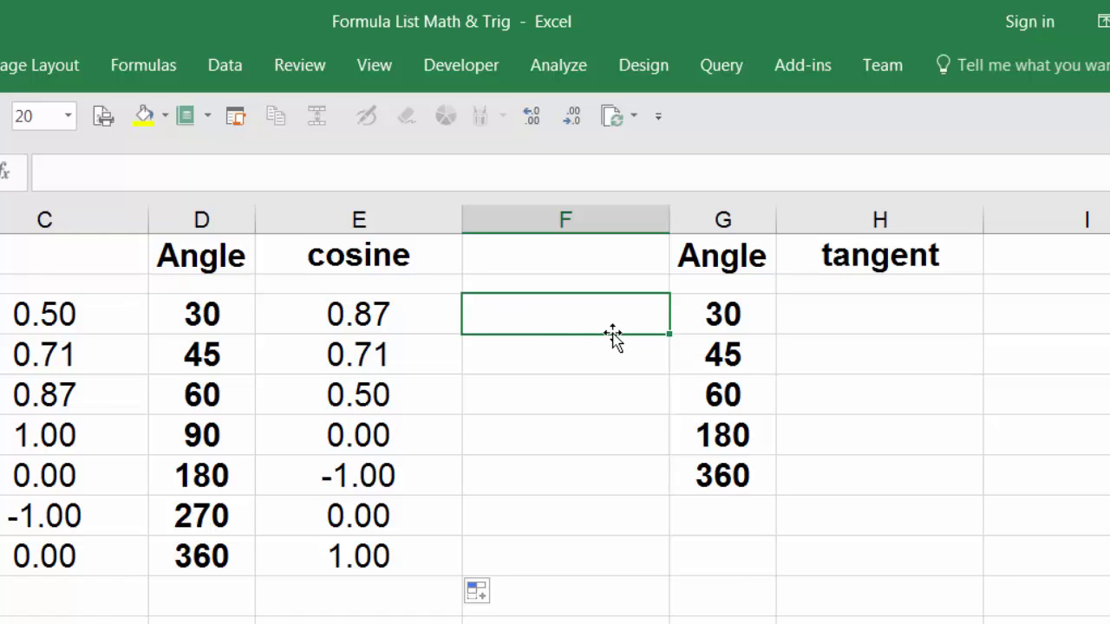
{"action": "type", "text": "="}
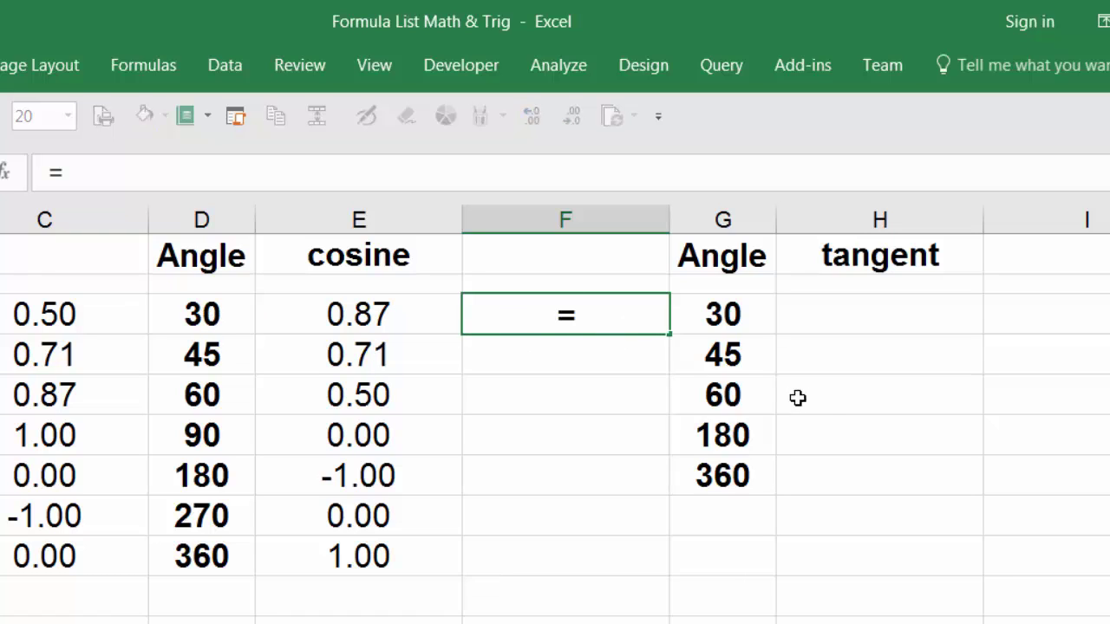
{"action": "type", "text": "cos"}
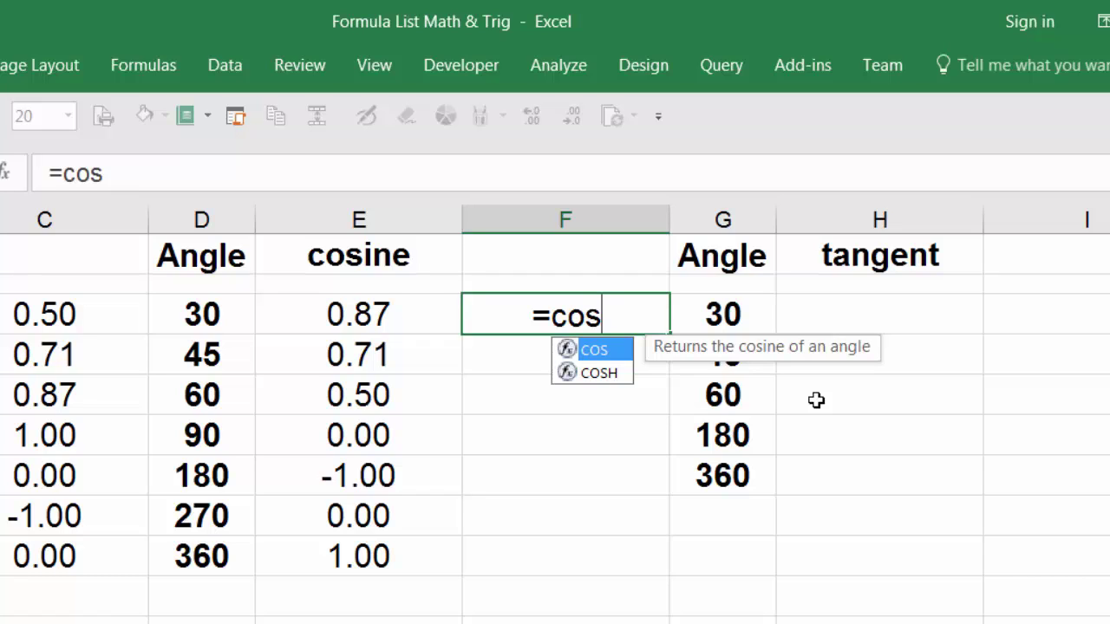
{"action": "key", "text": "Tab"}
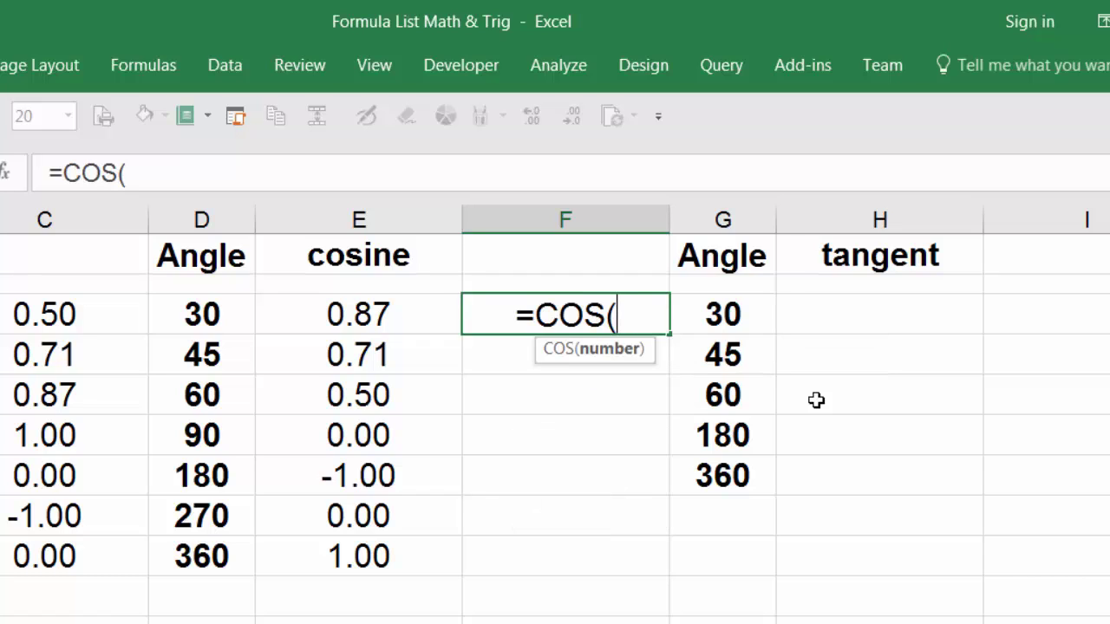
{"action": "type", "text": "("}
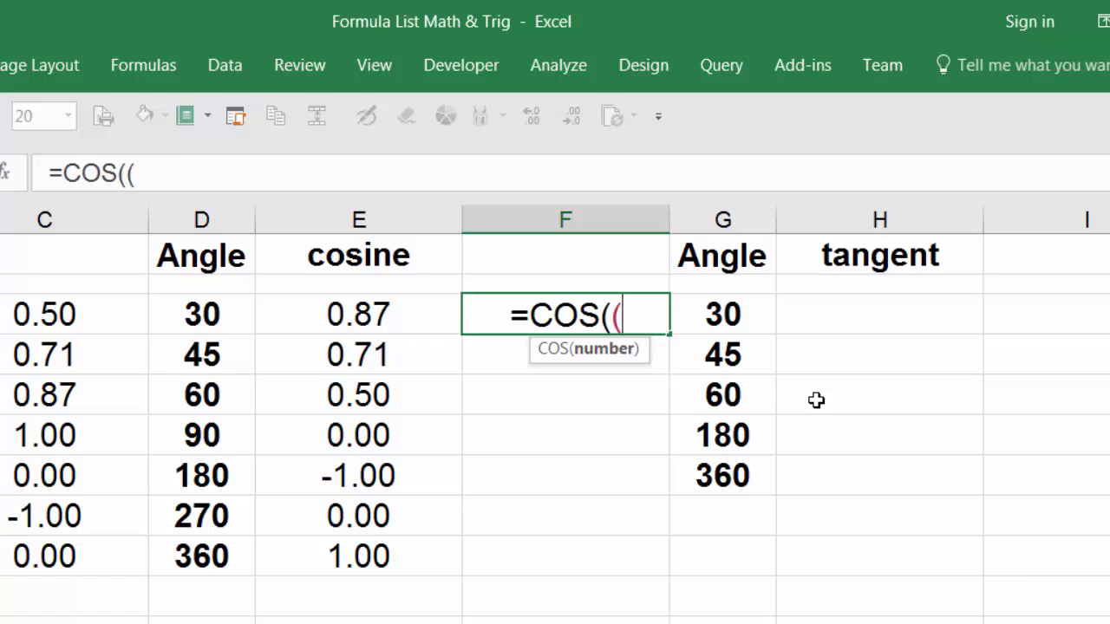
{"action": "left_click", "coordinate": [196, 318]}
{"action": "type", "text": "*"}
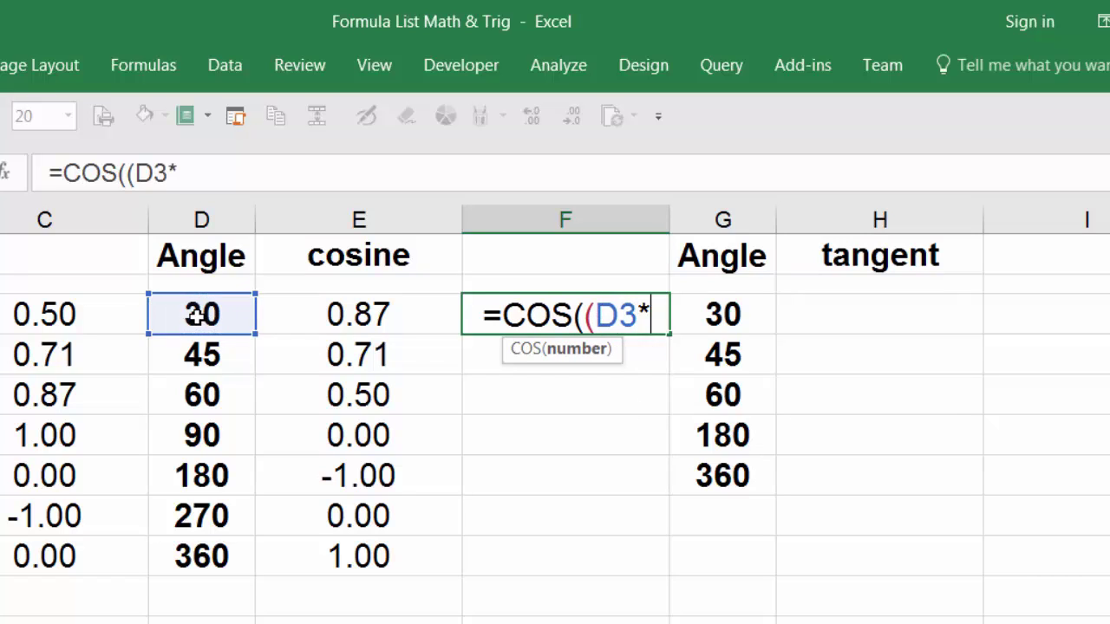
{"action": "type", "text": "pi"}
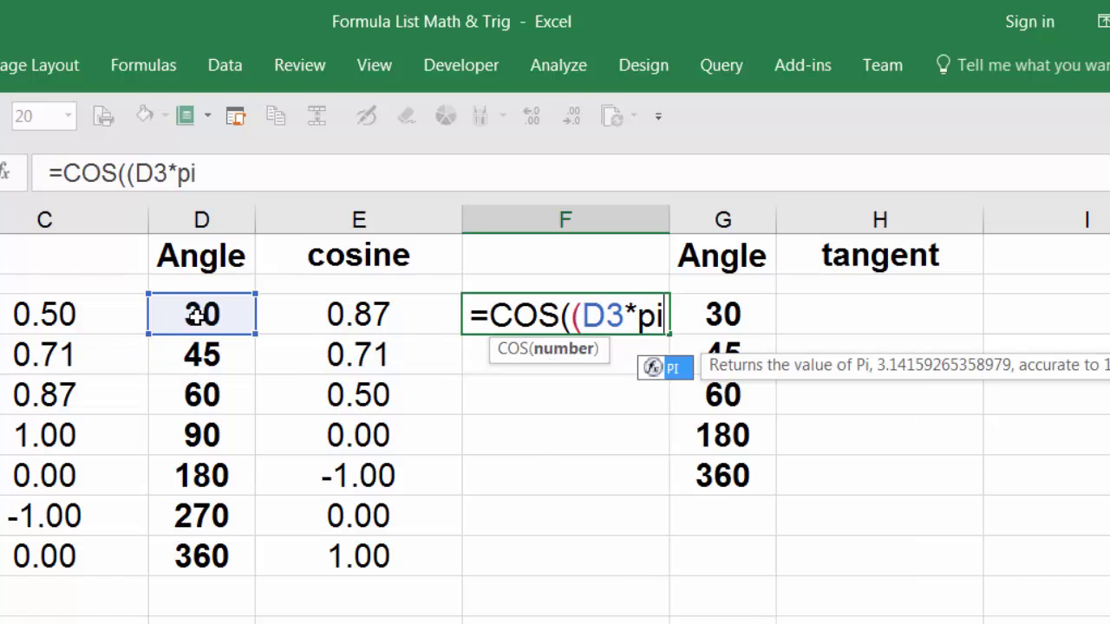
{"action": "key", "text": "Tab"}
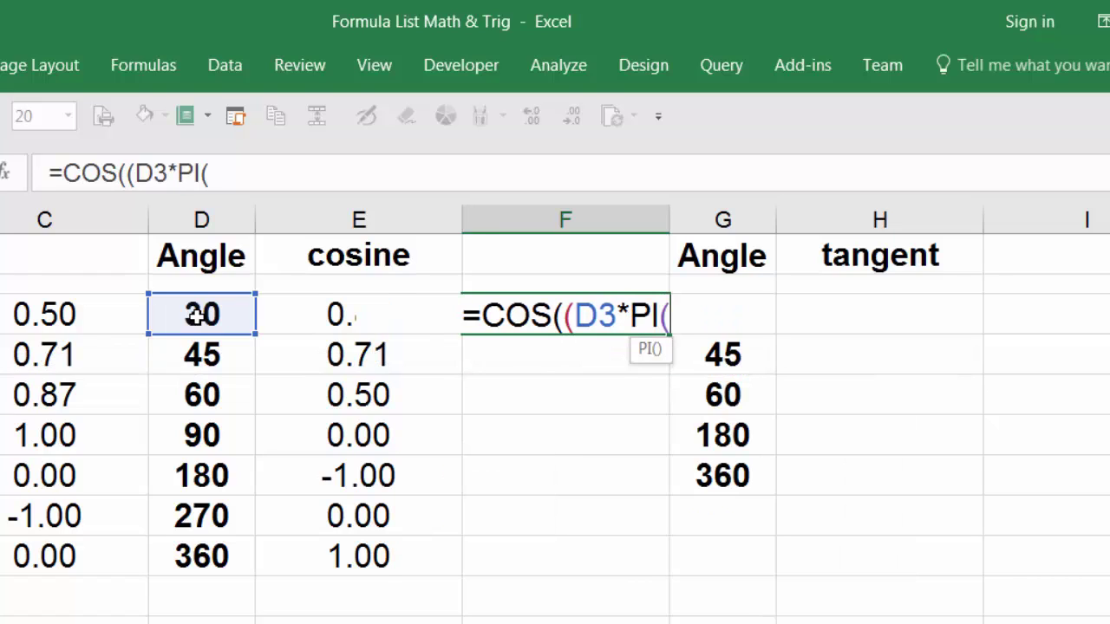
{"action": "type", "text": ")"}
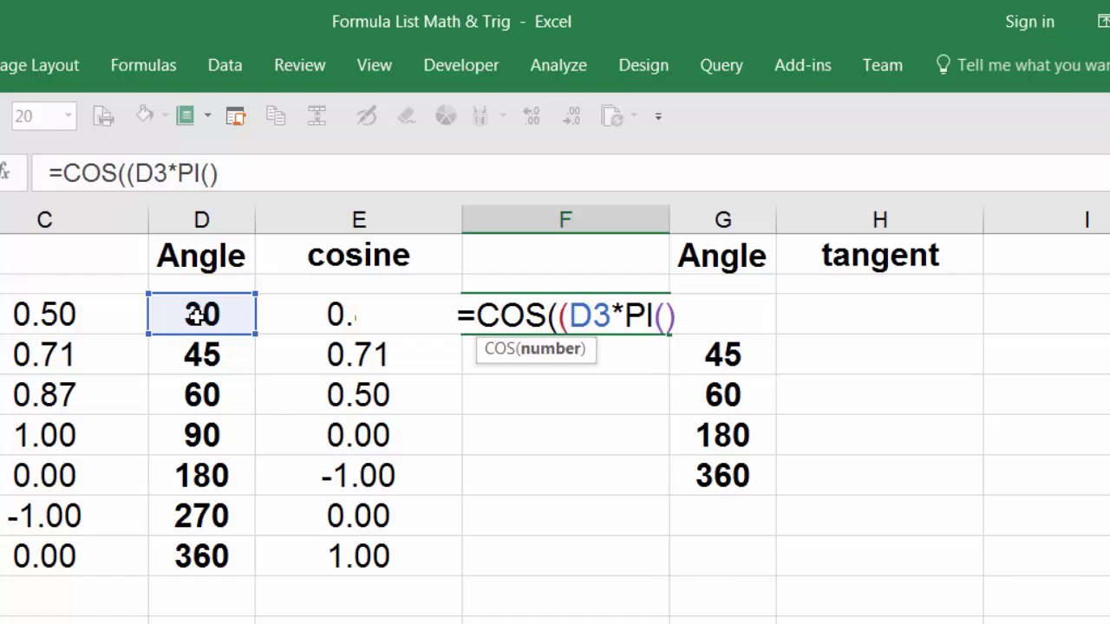
{"action": "type", "text": ")"}
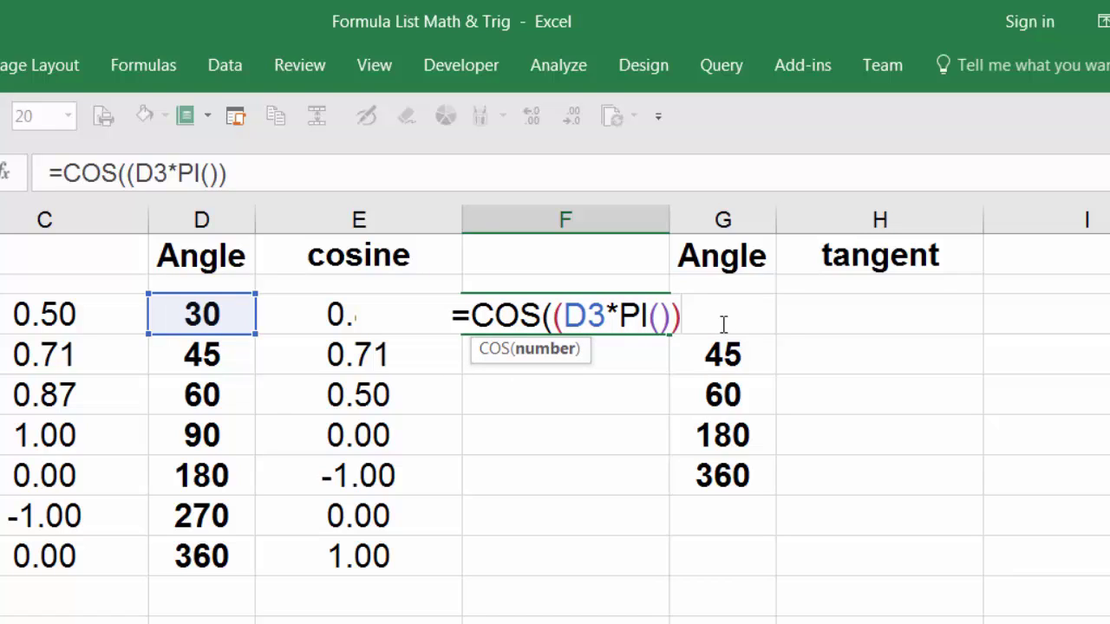
{"action": "type", "text": "/"}
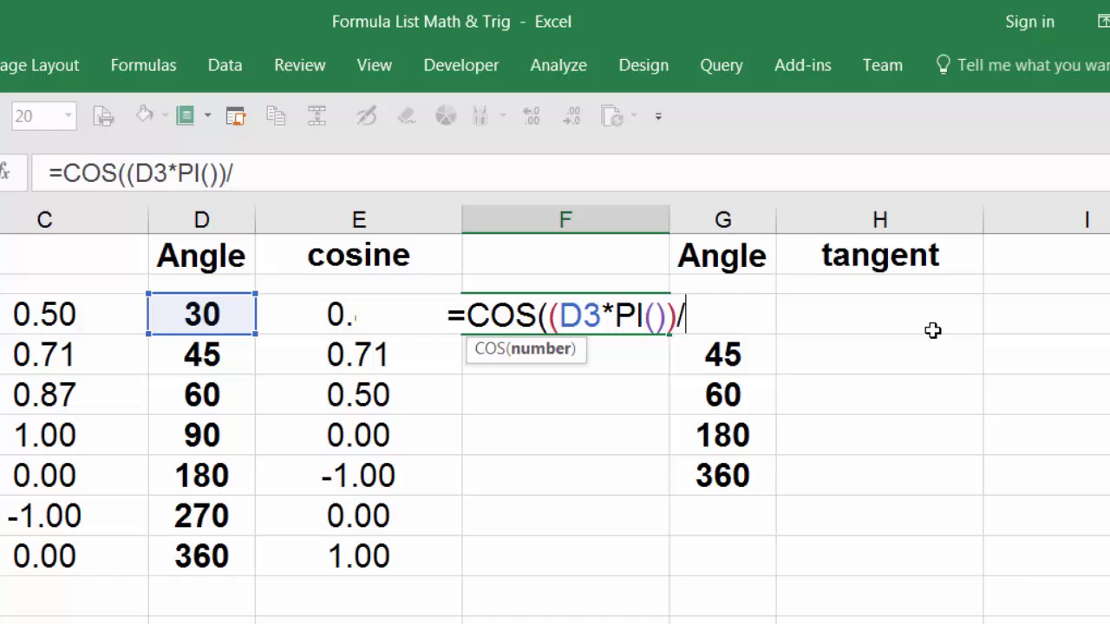
{"action": "type", "text": "180"}
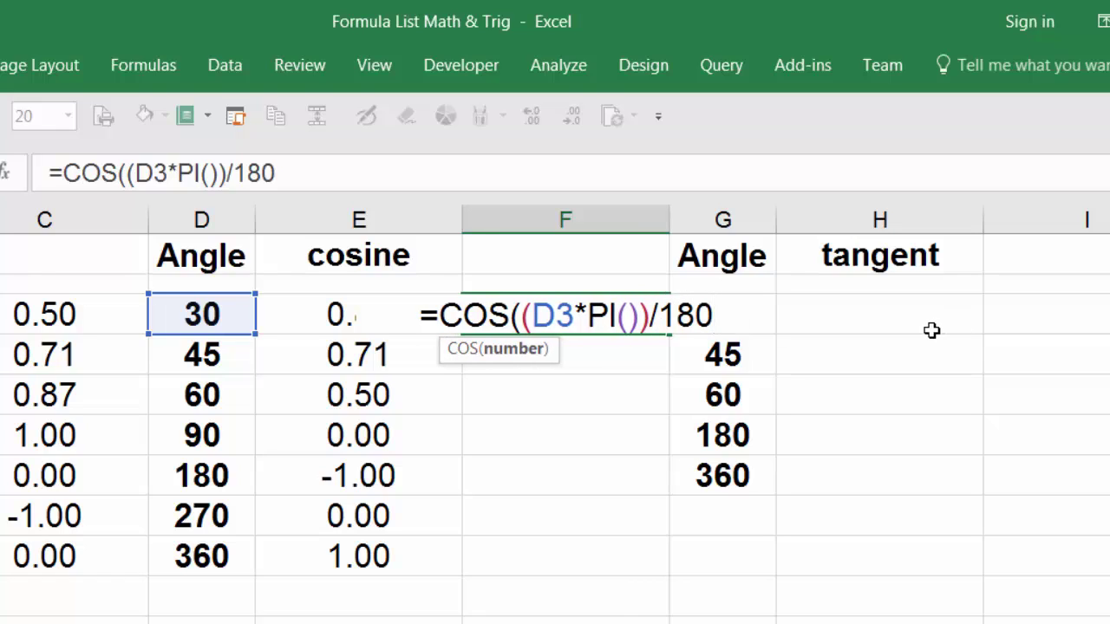
{"action": "type", "text": ")"}
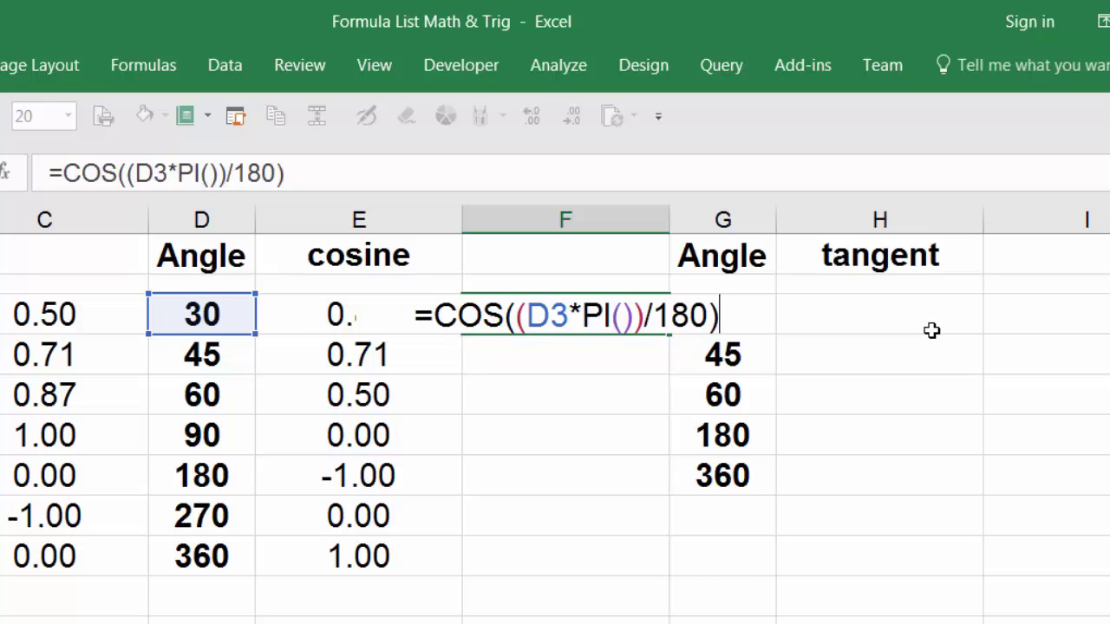
{"action": "key", "text": "Return"}
Fill the PI-based cosine formula from F3 down through F9 and compare it with the RADIANS formula in E3.
{"action": "left_click", "coordinate": [659, 327]}
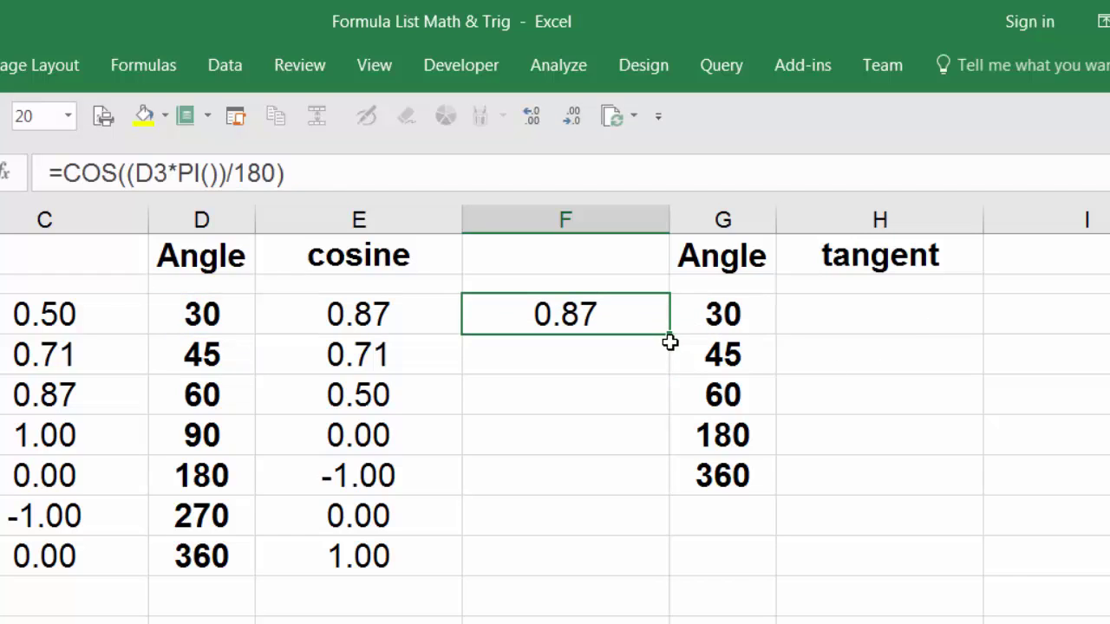
{"action": "double_click", "coordinate": [668, 337]}
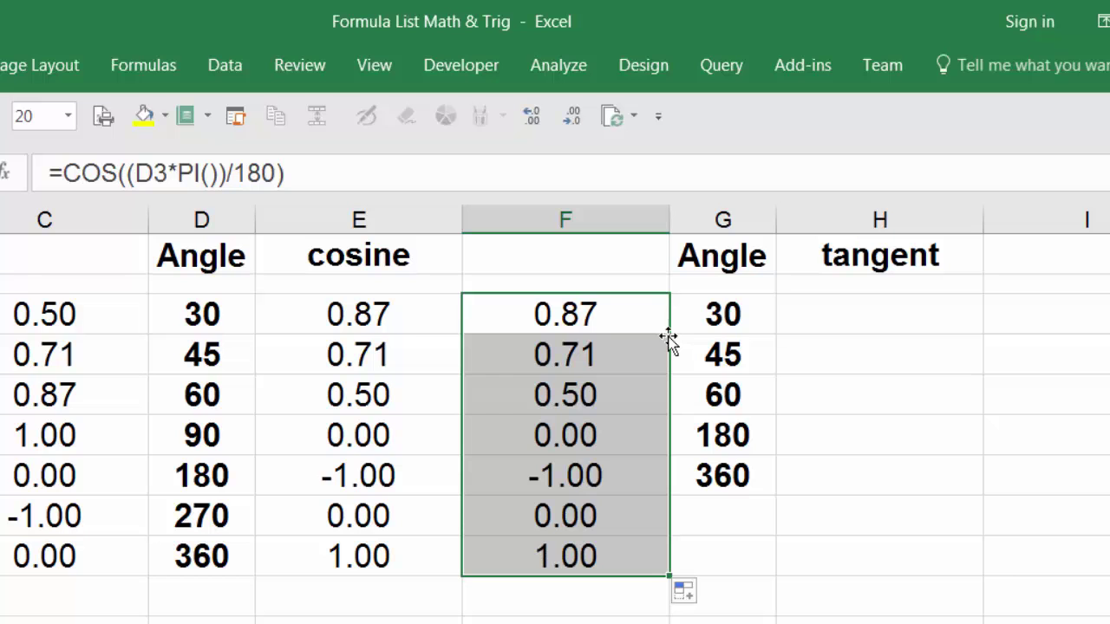
{"action": "left_click", "coordinate": [351, 321]}
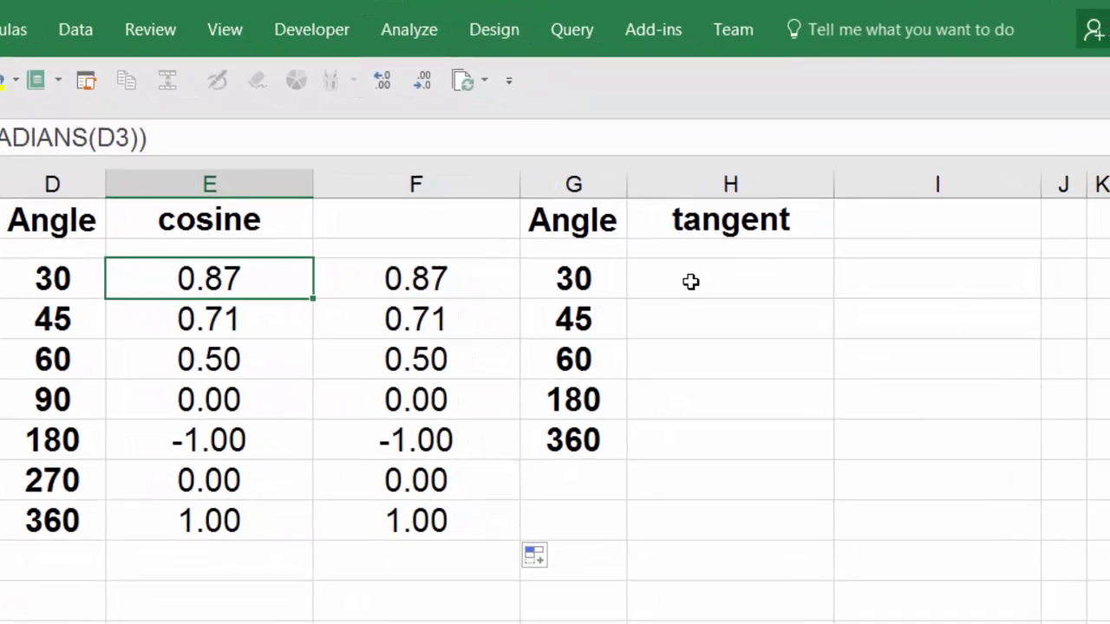
Enter the formula =TAN(RADIANS(G3)) in cell H3 to calculate the first angle's tangent.
{"action": "left_click", "coordinate": [688, 281]}
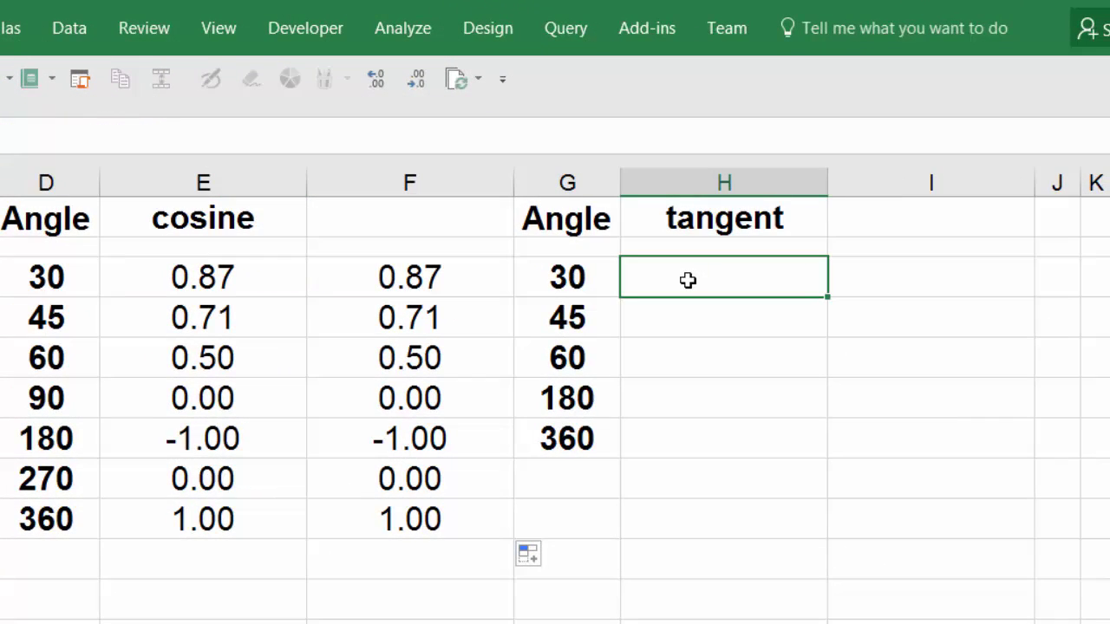
{"action": "type", "text": "=tan"}
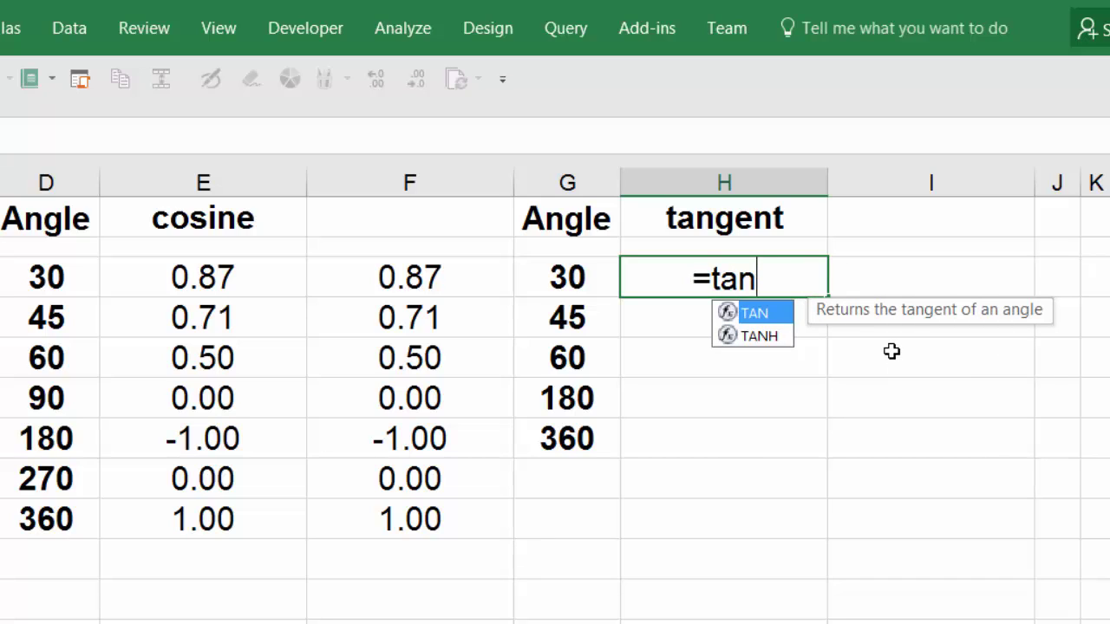
{"action": "key", "text": "Tab"}
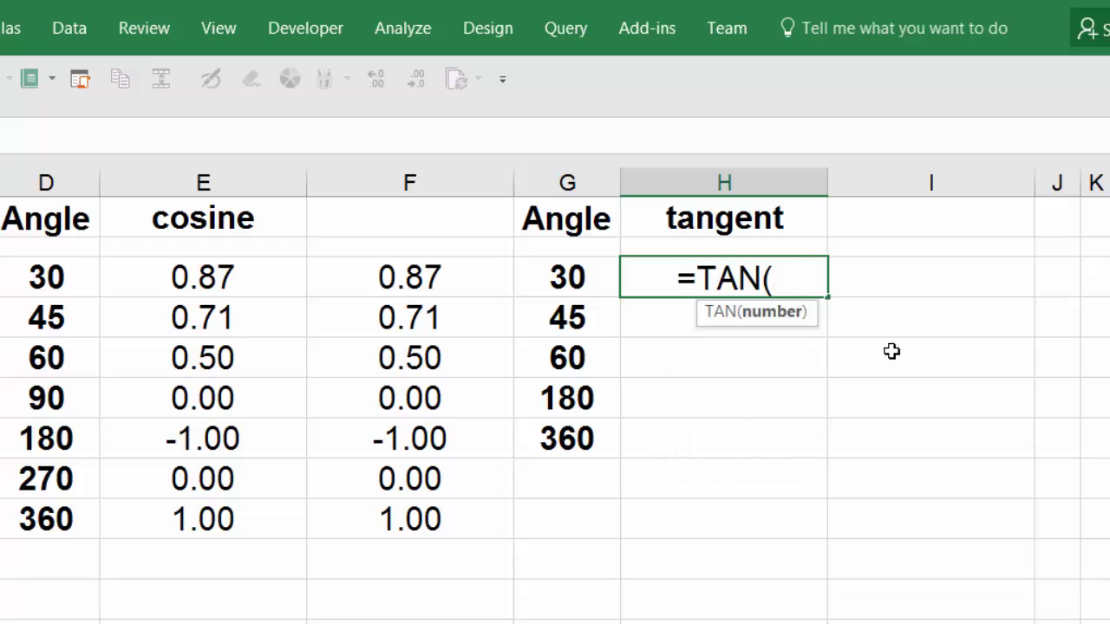
{"action": "type", "text": "rad"}
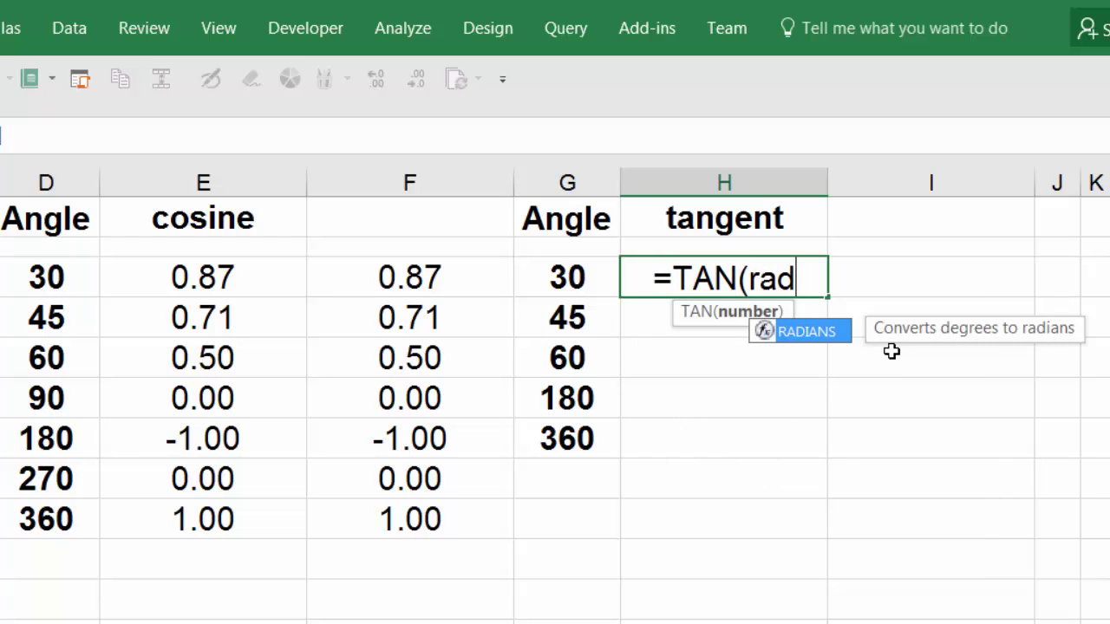
{"action": "key", "text": "Tab"}
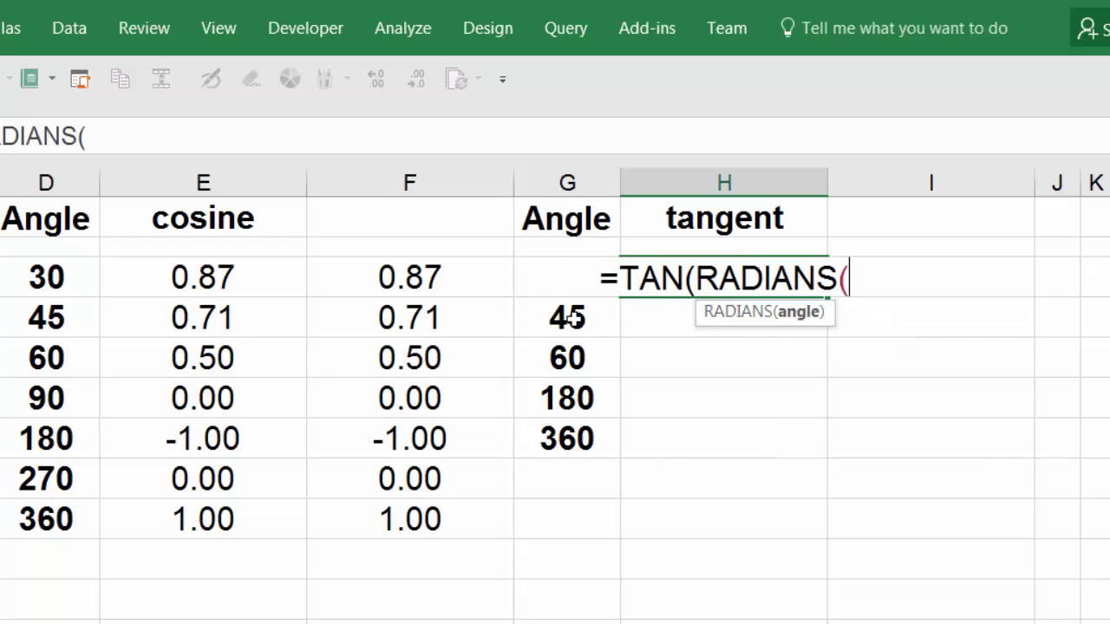
{"action": "left_click", "coordinate": [573, 320]}
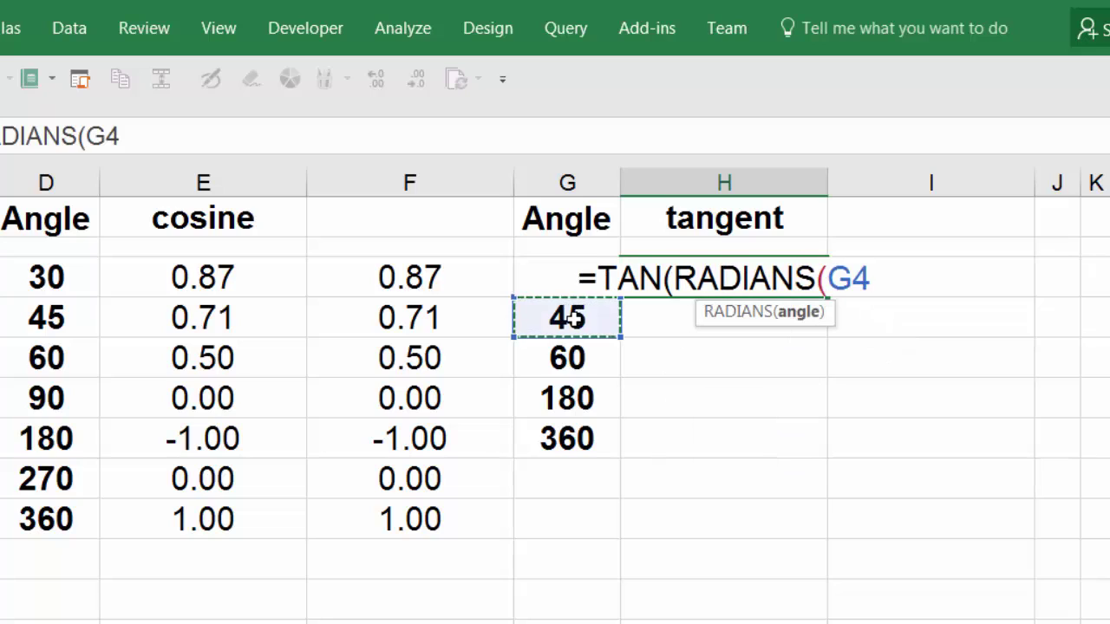
{"action": "key", "text": "Up"}
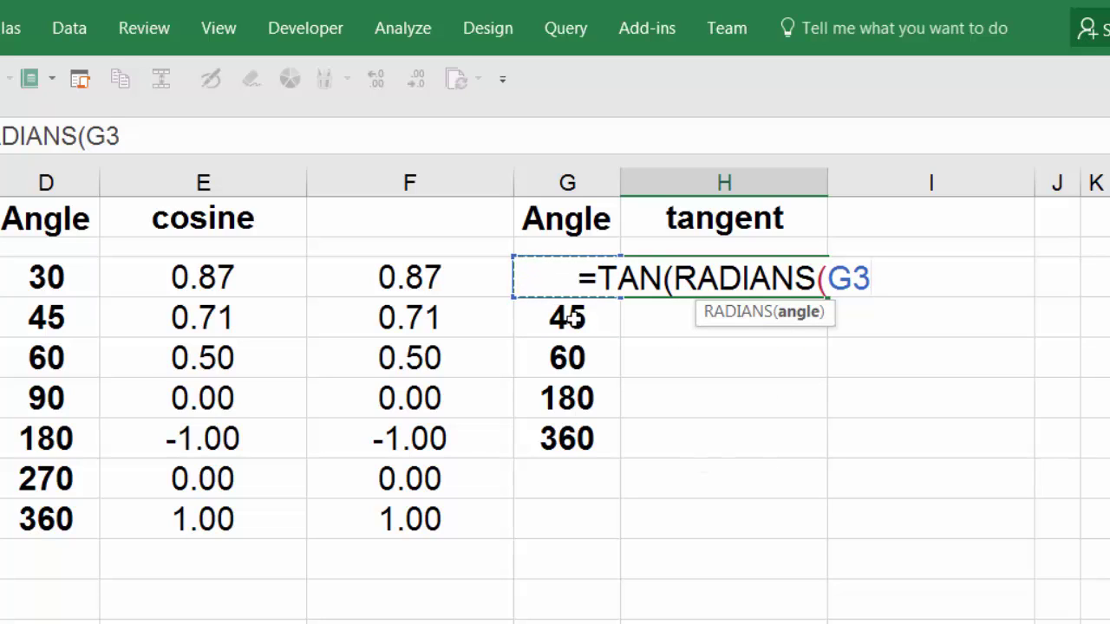
{"action": "type", "text": "*"}
{"action": "key", "text": "BackSpace"}
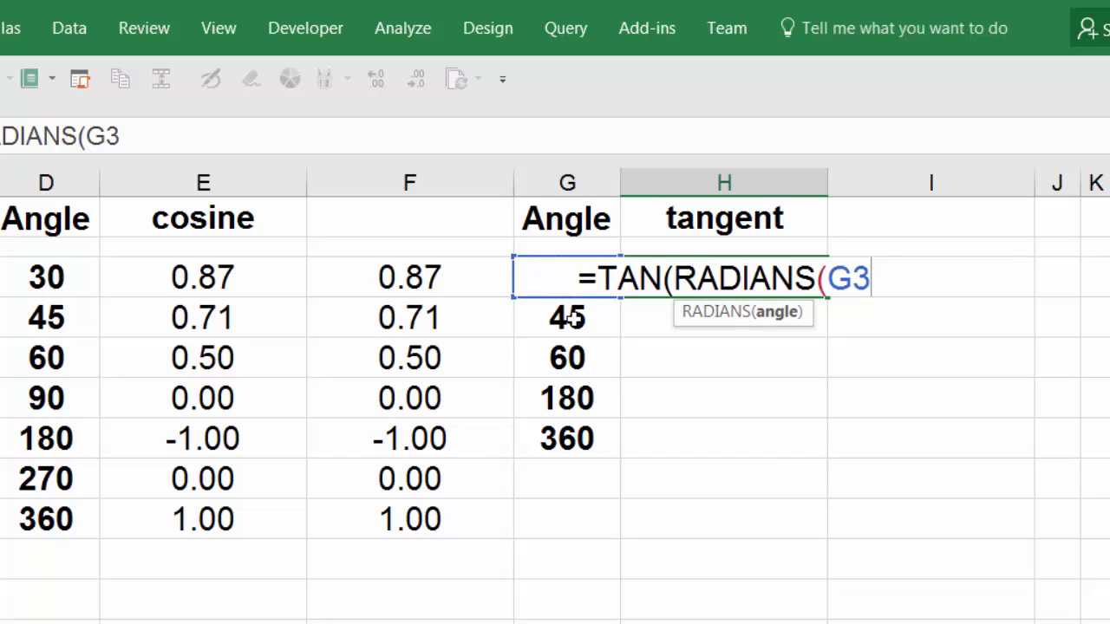
{"action": "type", "text": ")"}
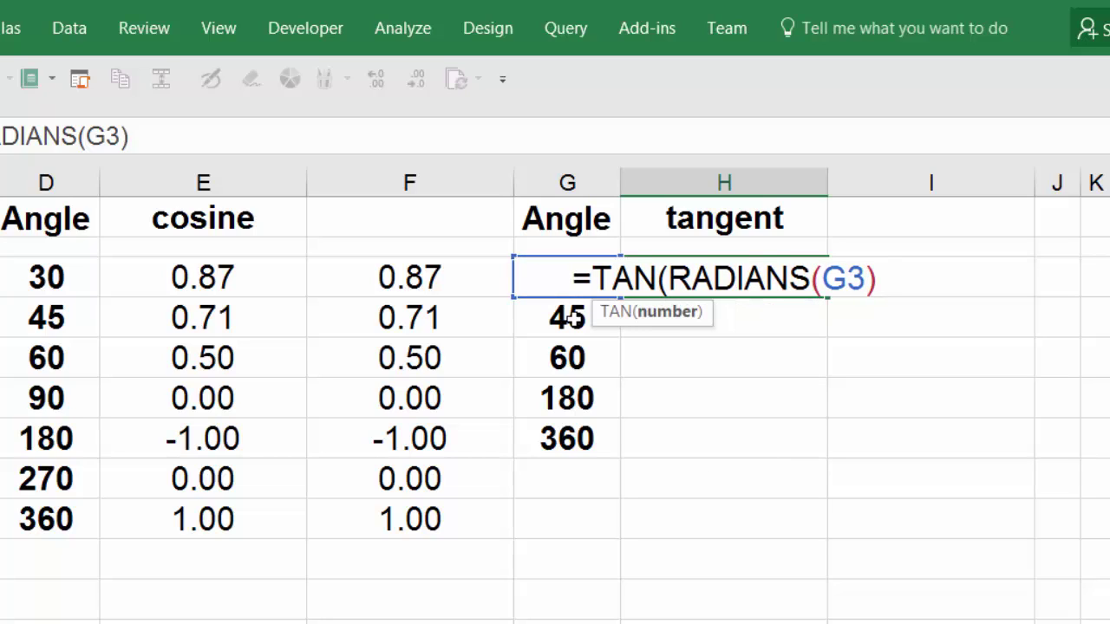
{"action": "type", "text": ")"}
{"action": "key", "text": "Return"}
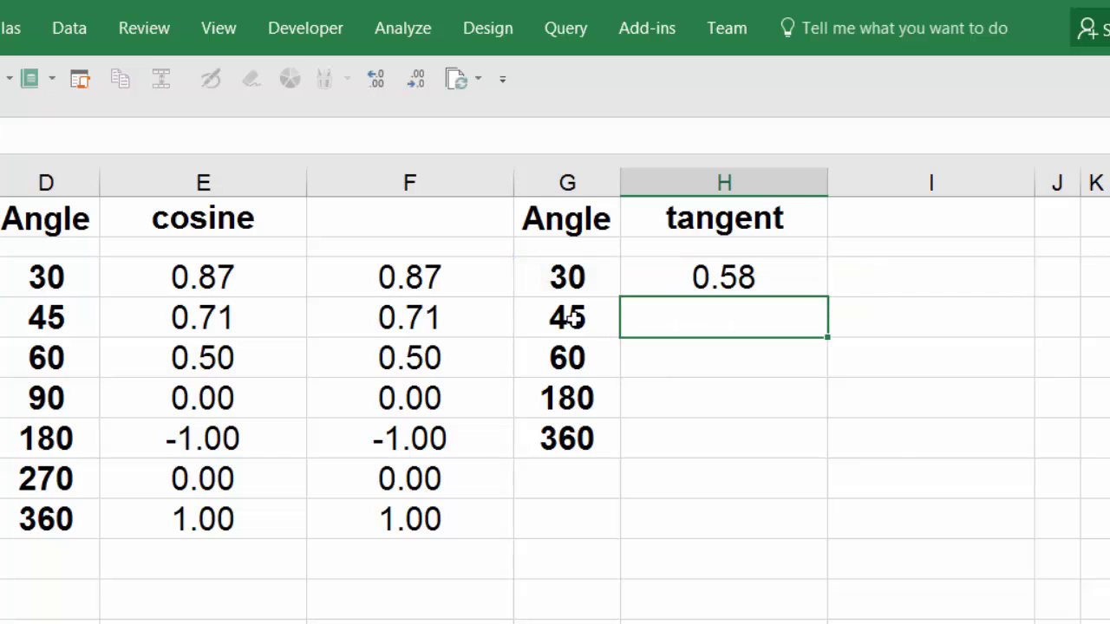
Fill the tangent formula down from H3 and clear the surplus cells G8:H9 below the 360 degree angle.
{"action": "left_click", "coordinate": [811, 289]}
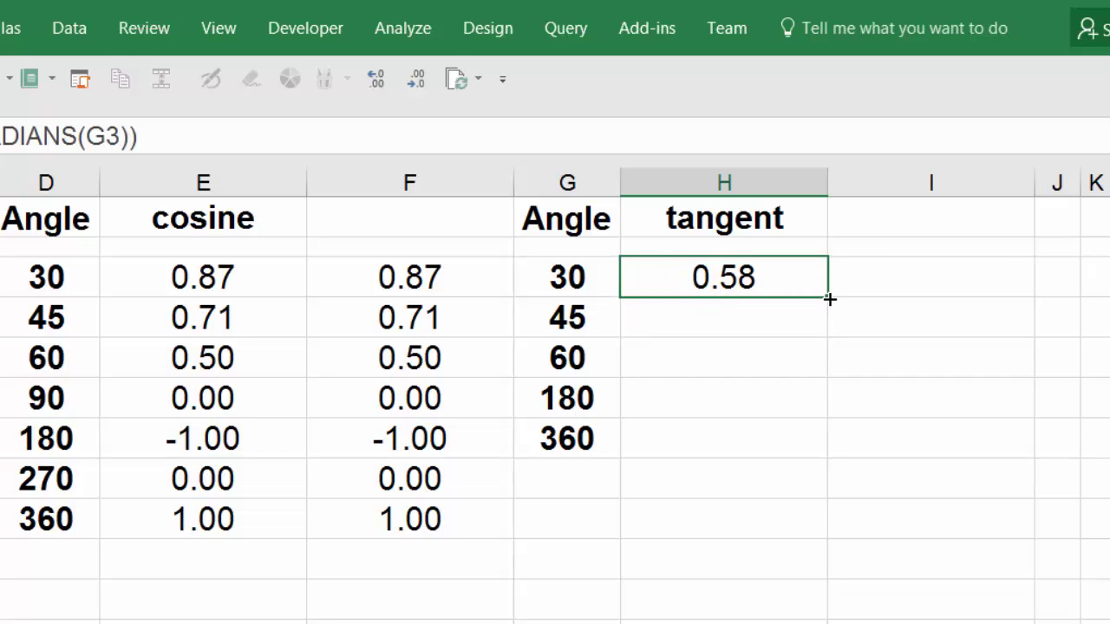
{"action": "double_click", "coordinate": [829, 297]}
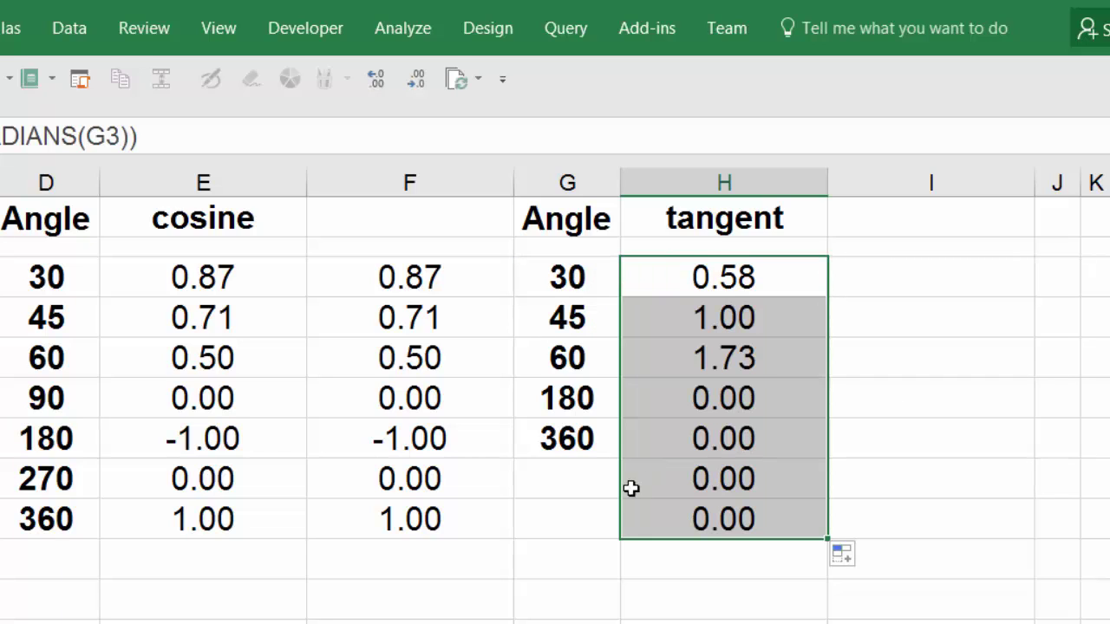
{"action": "left_click_drag", "start_coordinate": [605, 476], "coordinate": [734, 505]}
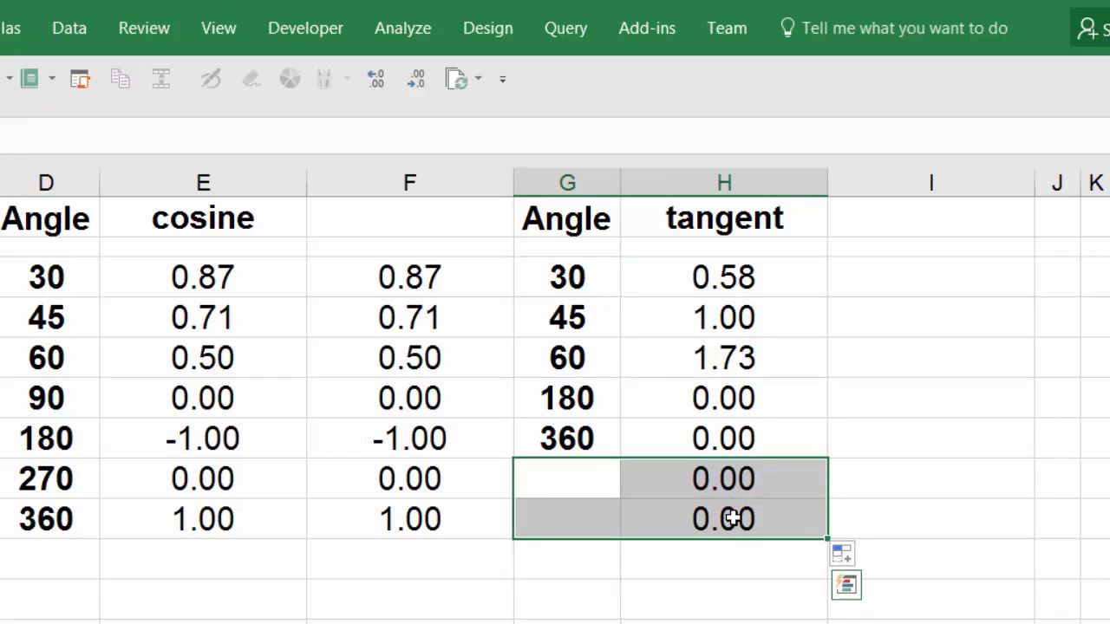
{"action": "key", "text": "Delete"}
{"action": "left_click", "coordinate": [733, 517]}
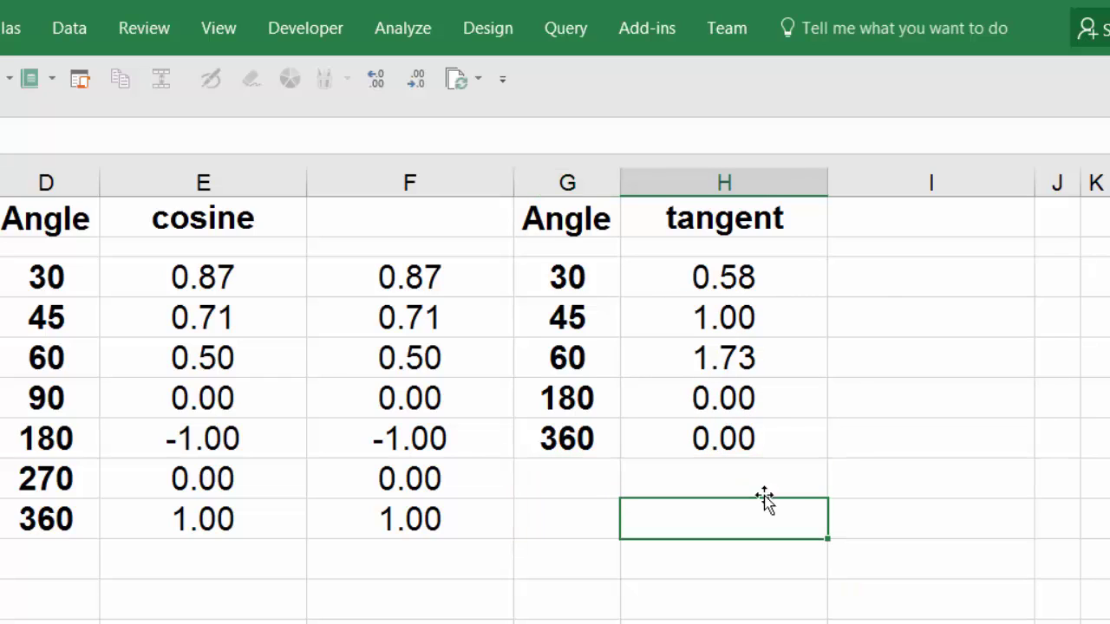
Enter the formula =TAN((G3*PI())/180) in cell I3 to calculate the first angle's tangent without RADIANS.
{"action": "left_click", "coordinate": [881, 279]}
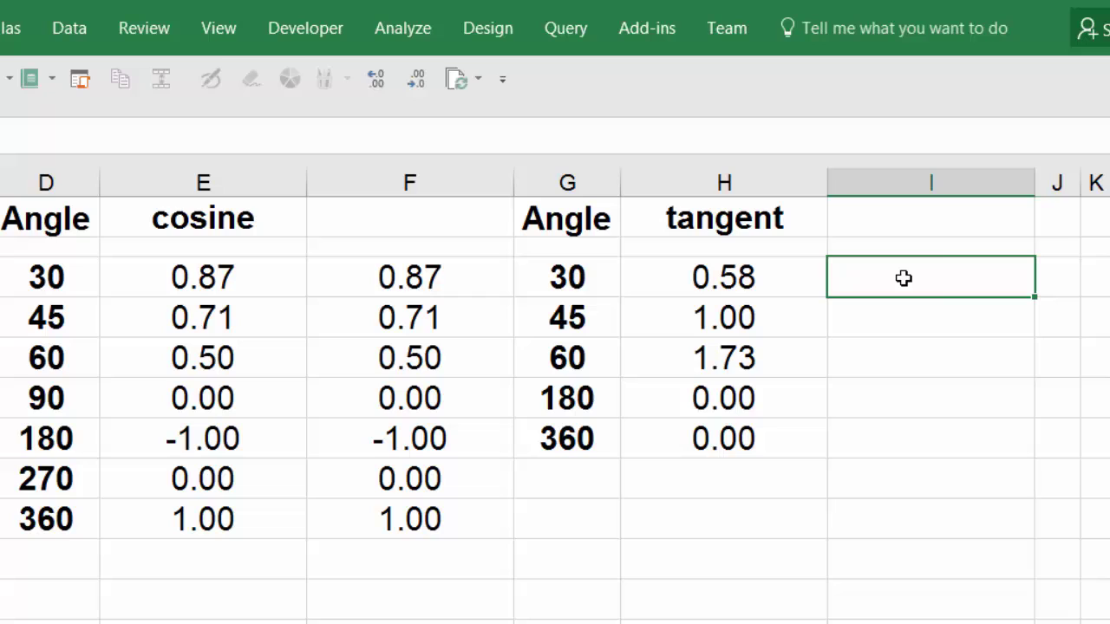
{"action": "type", "text": "=tan"}
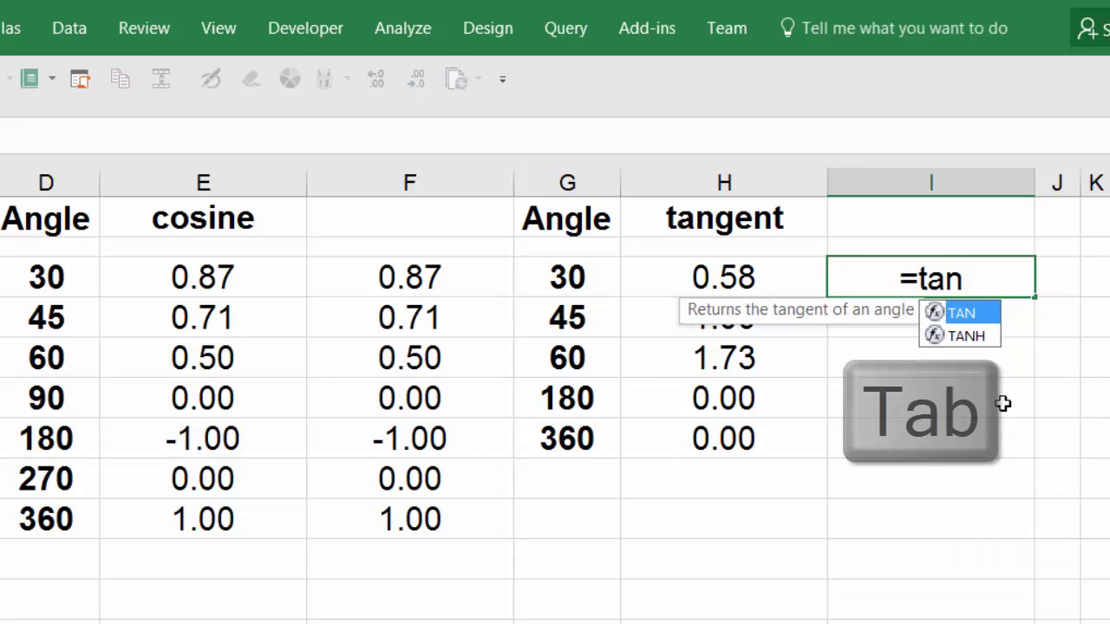
{"action": "key", "text": "Tab"}
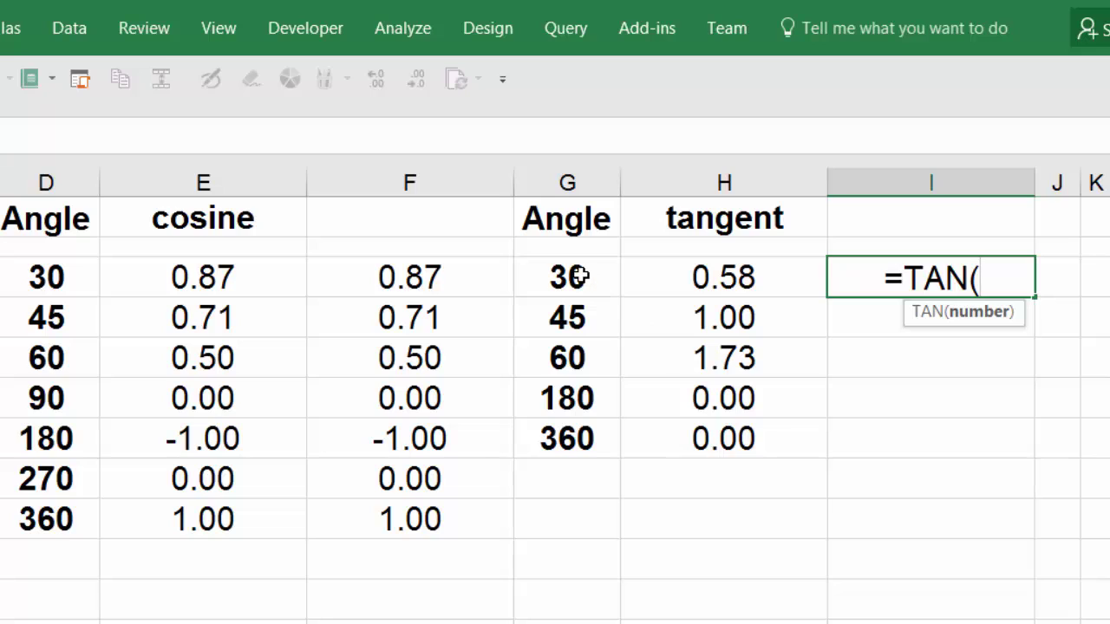
{"action": "type", "text": "("}
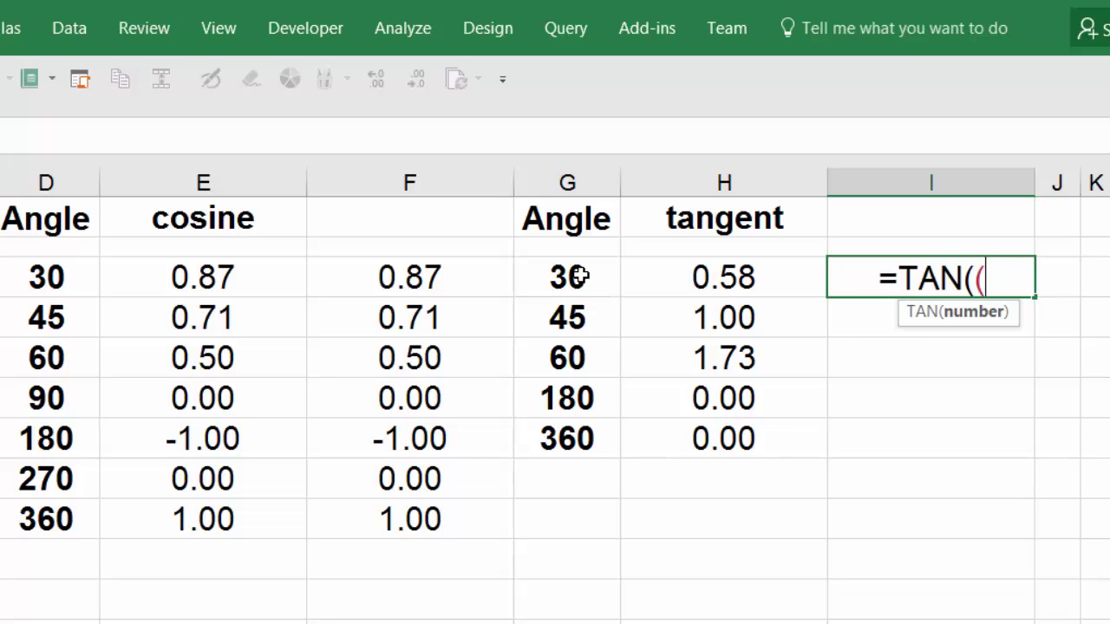
{"action": "left_click", "coordinate": [579, 275]}
{"action": "type", "text": "*"}
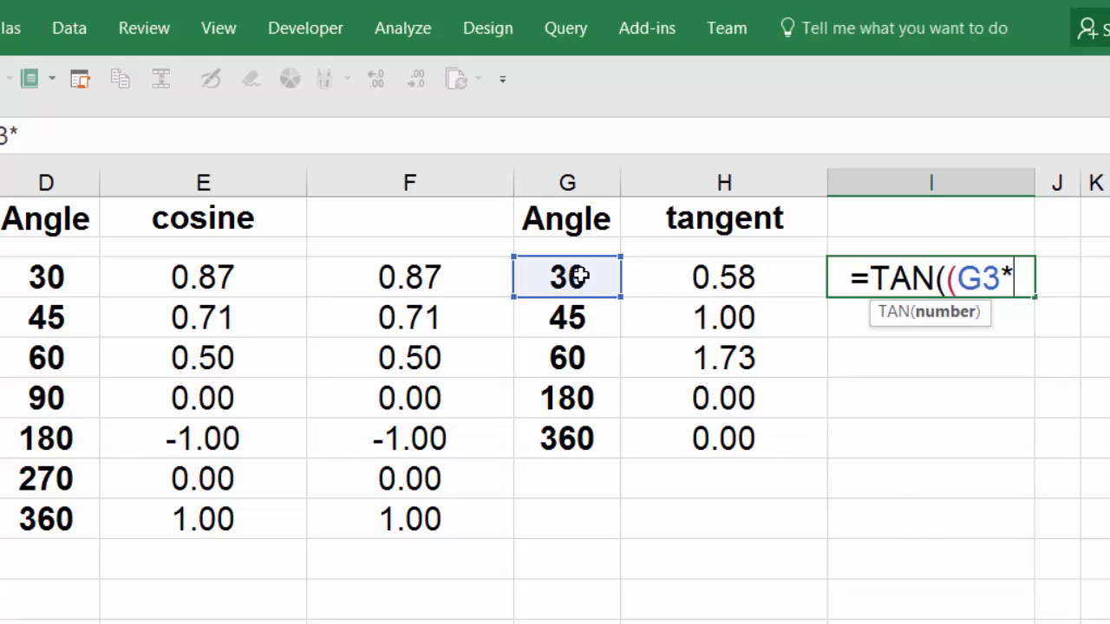
{"action": "type", "text": "pi"}
{"action": "key", "text": "Tab"}
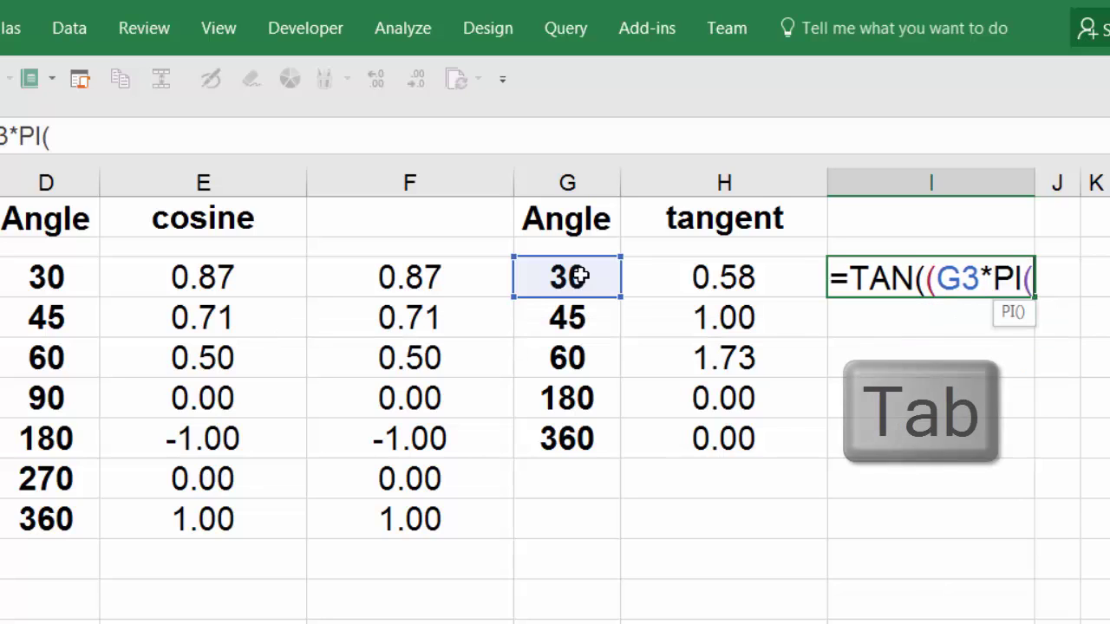
{"action": "type", "text": ")"}
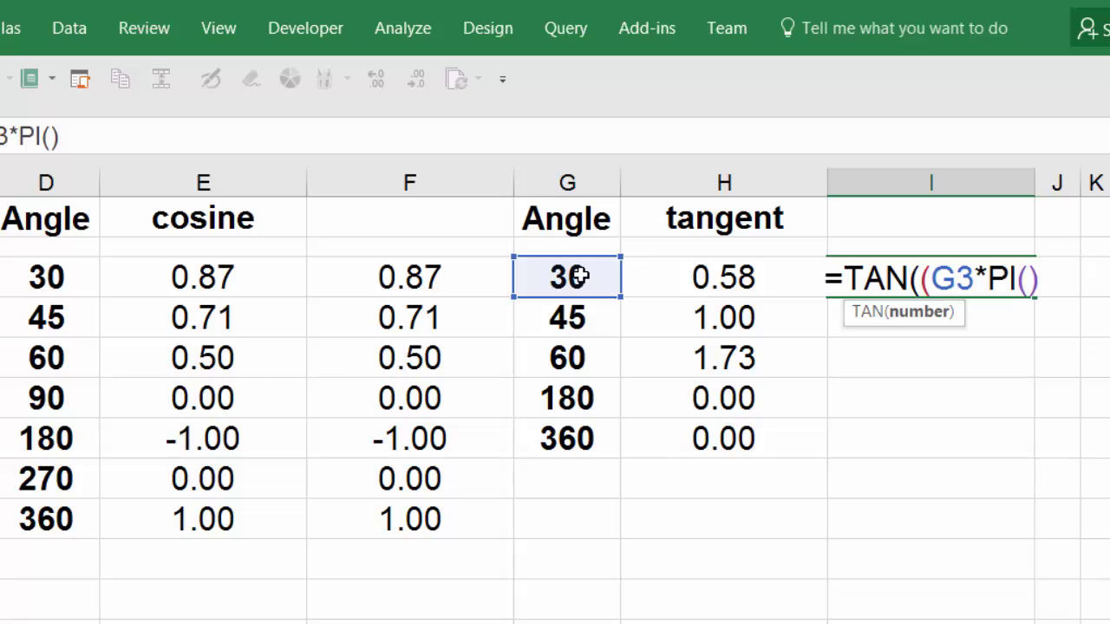
{"action": "type", "text": ")"}
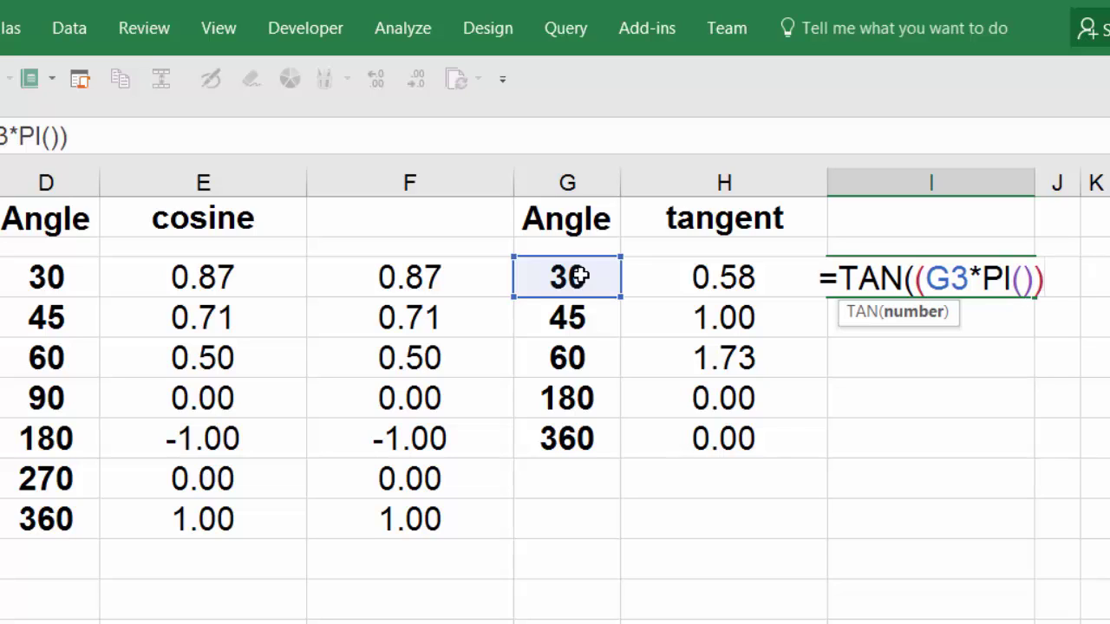
{"action": "type", "text": "/180"}
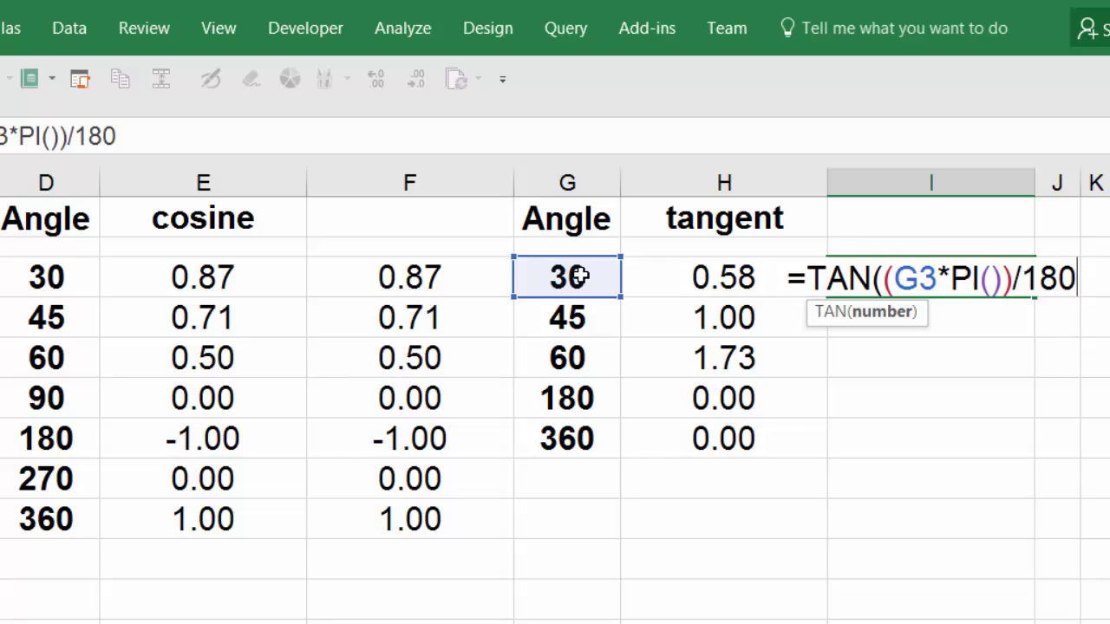
{"action": "type", "text": ")"}
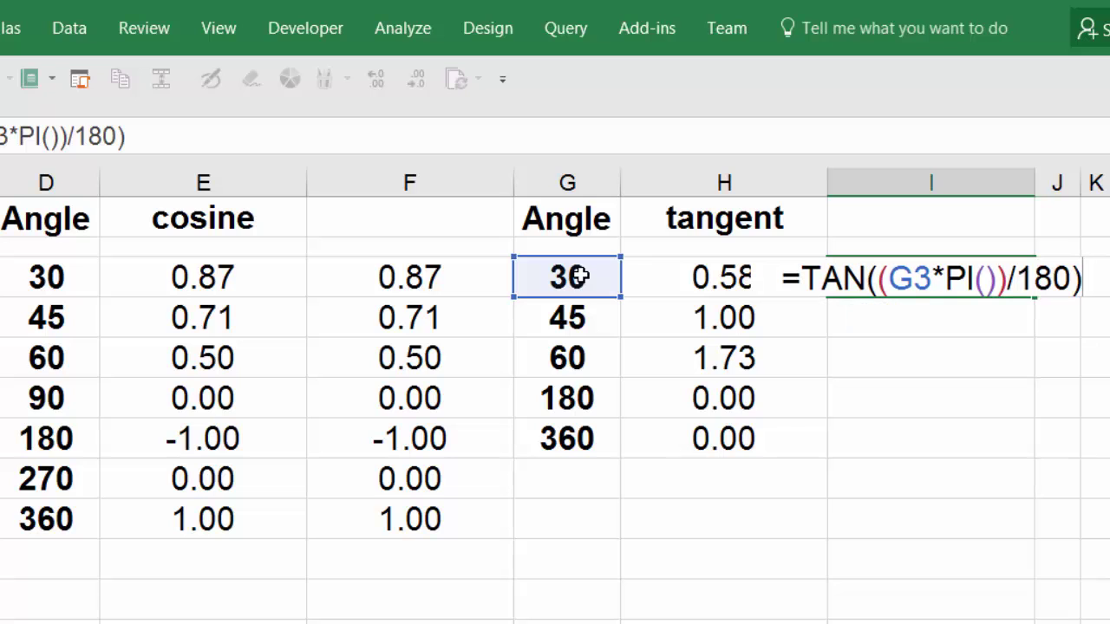
{"action": "key", "text": "Return"}
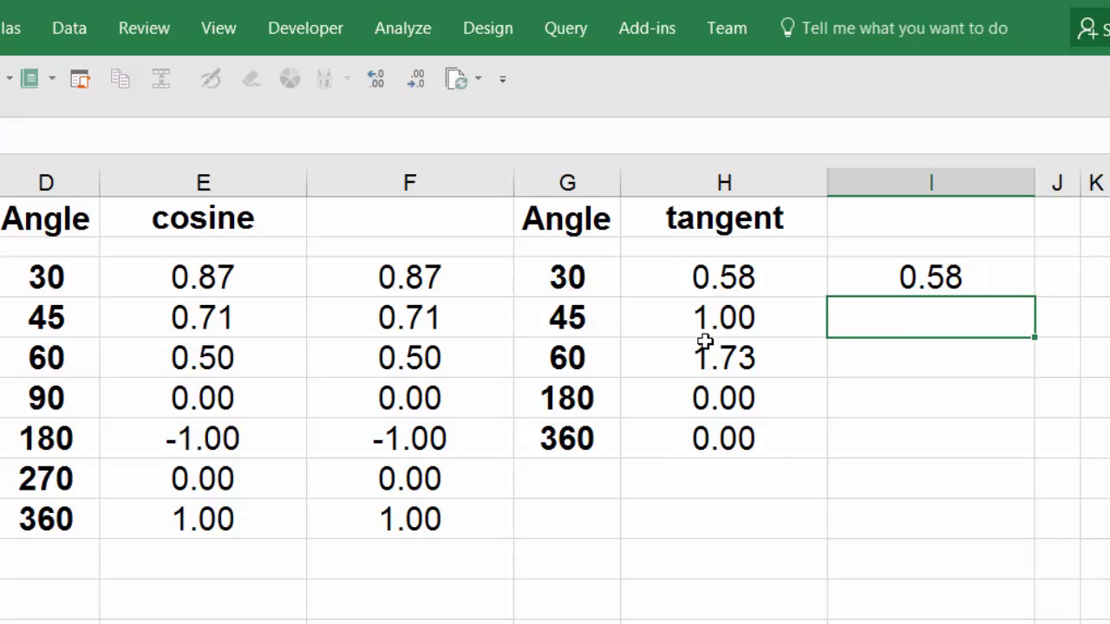
Fill the PI-based tangent formula from I3 down through I7, alongside the 360 degree angle.
{"action": "left_click", "coordinate": [976, 278]}
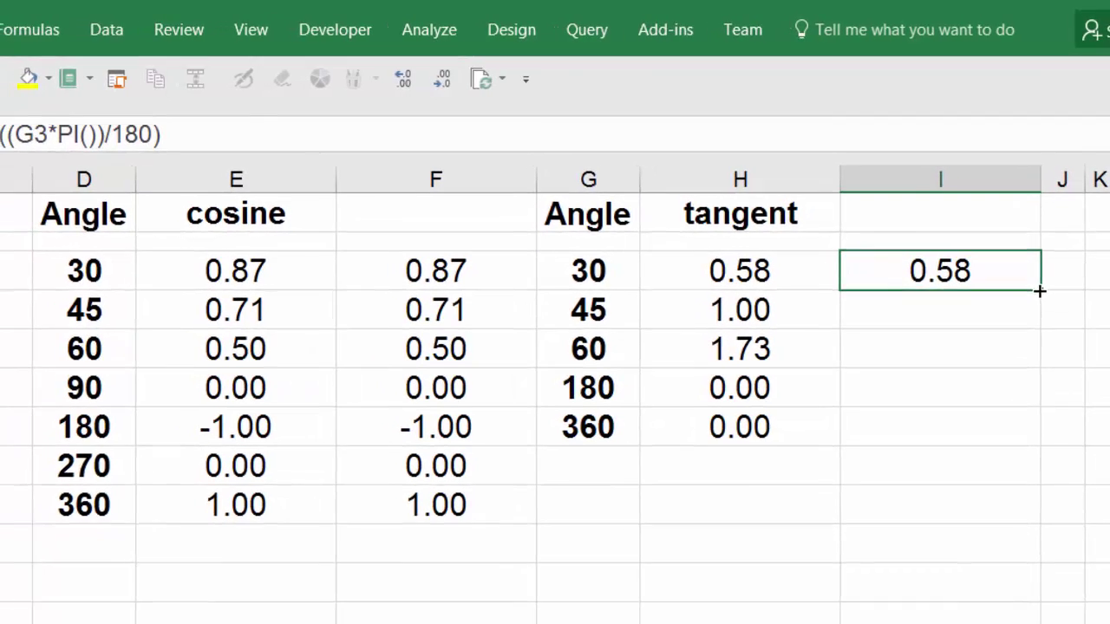
{"action": "left_click_drag", "start_coordinate": [1035, 297], "coordinate": [1048, 432]}
{"action": "left_click", "coordinate": [839, 497]}
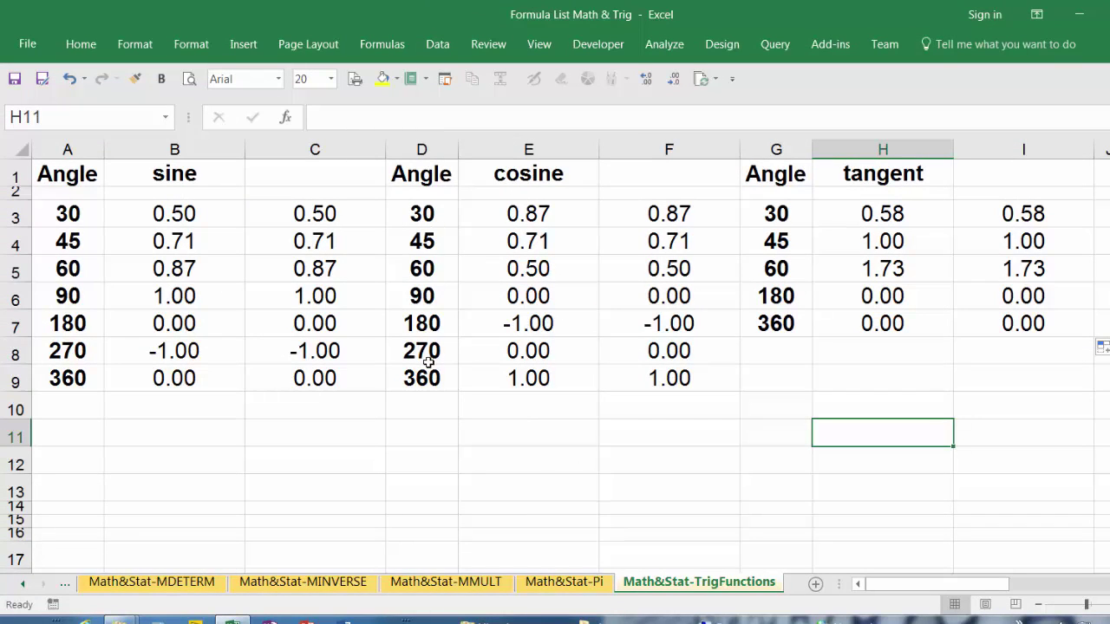
{"action": "left_click", "coordinate": [415, 431]}
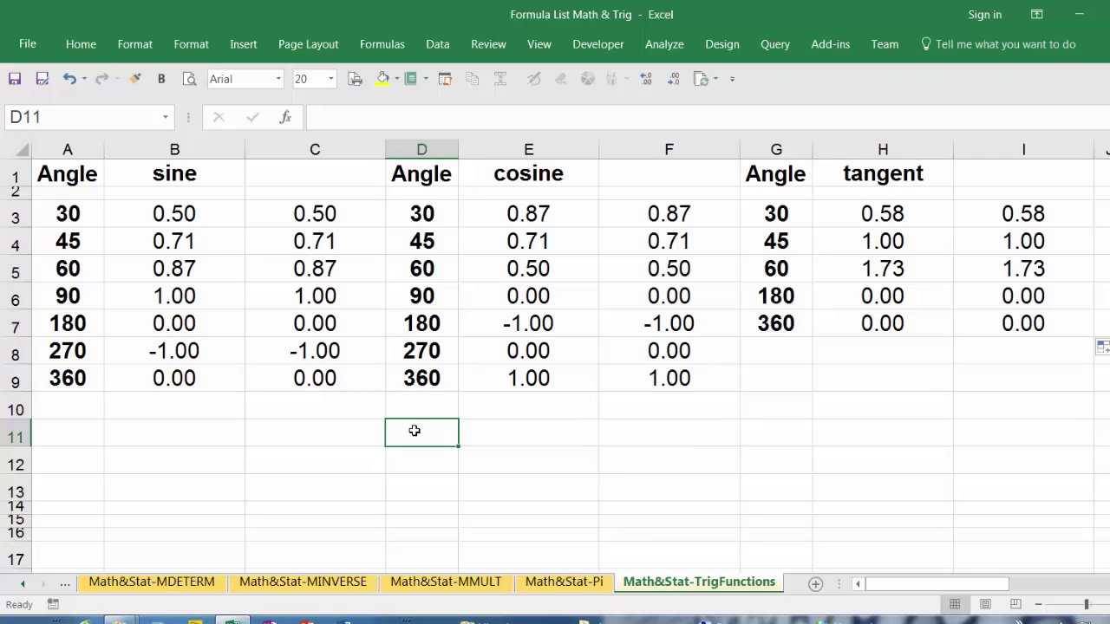